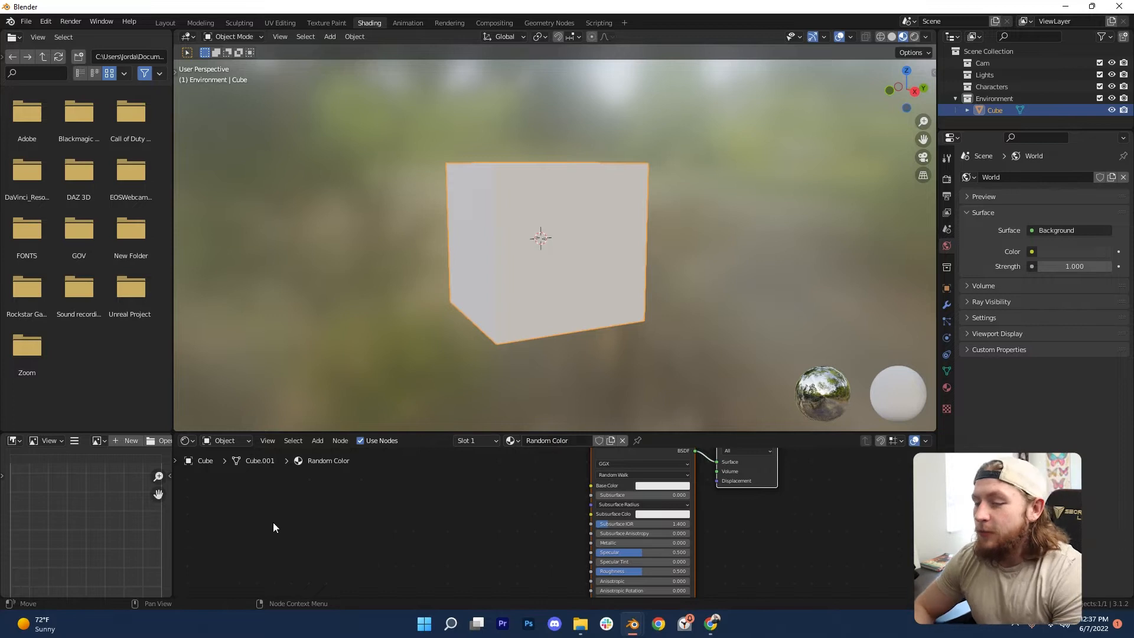
Duplicate the cube twice, placing one copy on each side of the original.
scroll(535, 508, "up", 2)
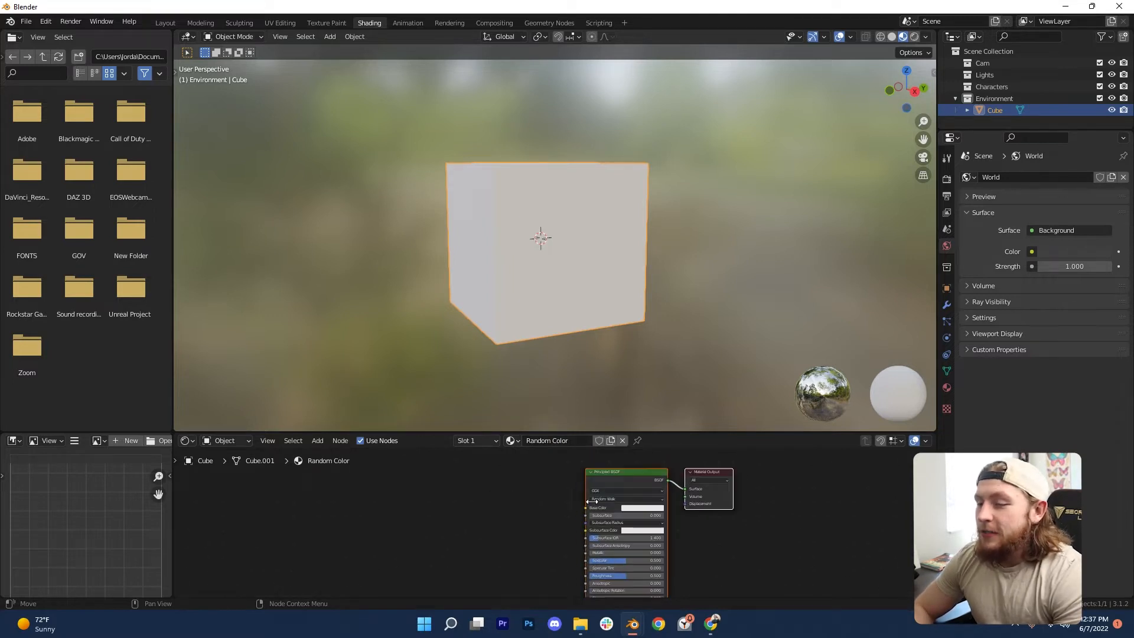
scroll(586, 266, "down", 4)
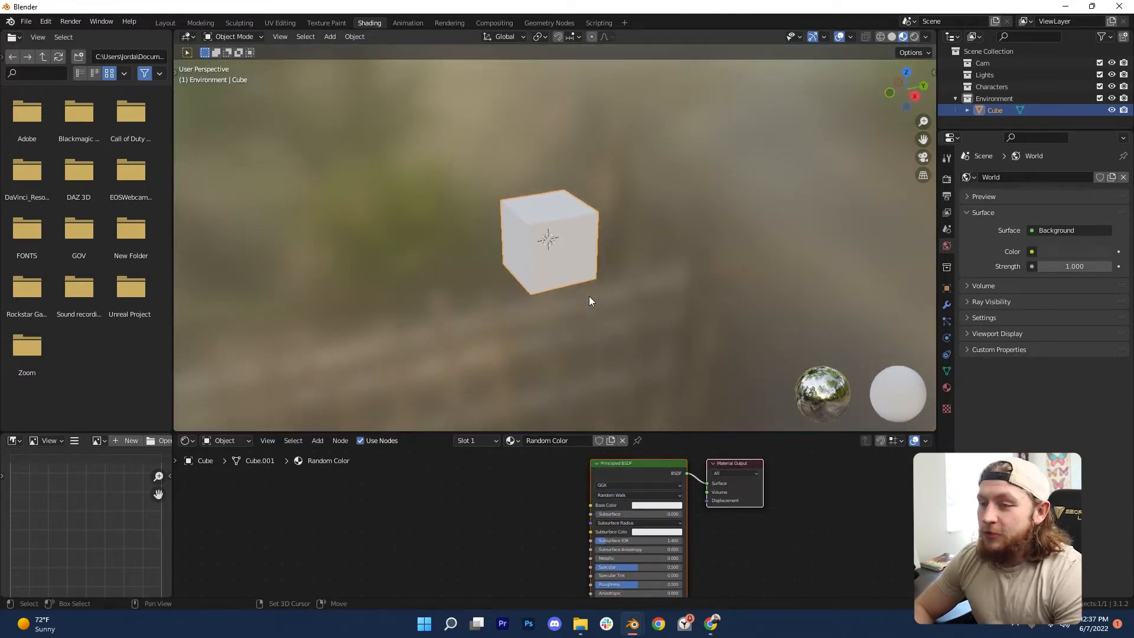
key("shift+d")
left_click(459, 280)
left_click(535, 236)
key("shift+d")
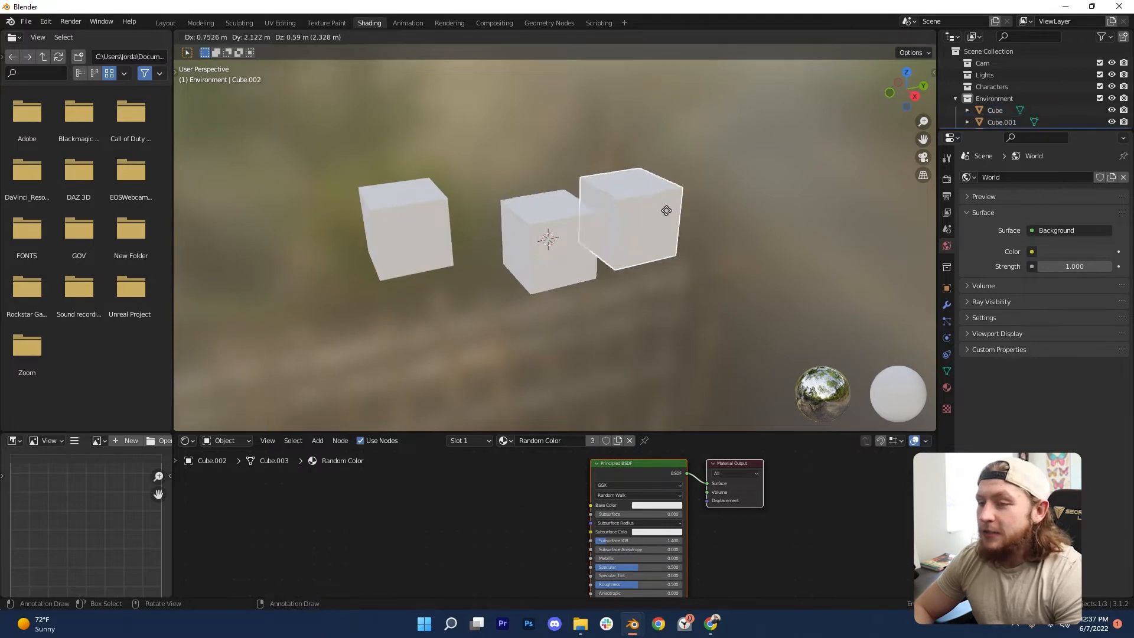
left_click(742, 232)
Delete both cube copies, keeping only the original in the middle.
scroll(701, 240, "down", 2)
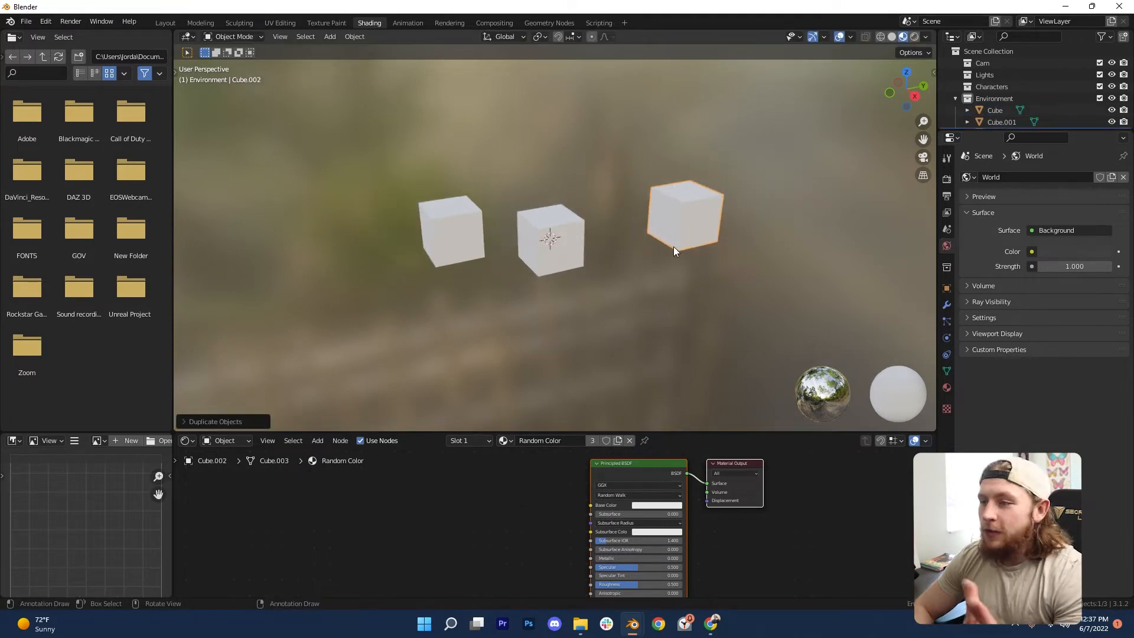
key("x")
left_click(678, 240)
left_click(444, 231)
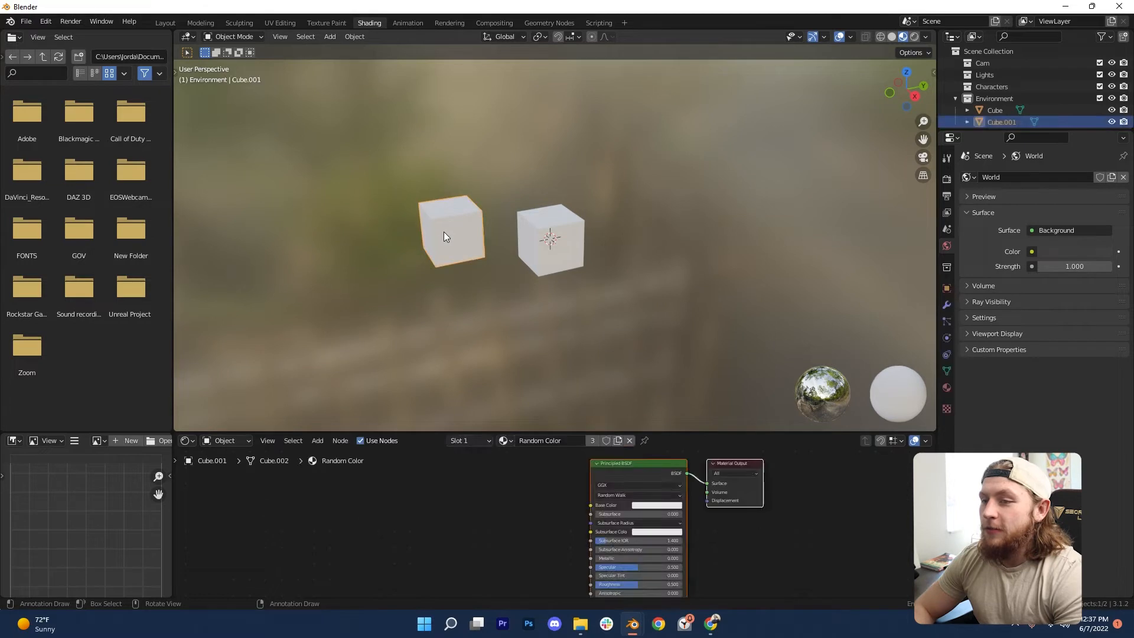
key("Delete")
Add a ColorRamp node to the original cube's Random Color material, beside the Principled BSDF node.
left_click(566, 220)
key("shift+a")
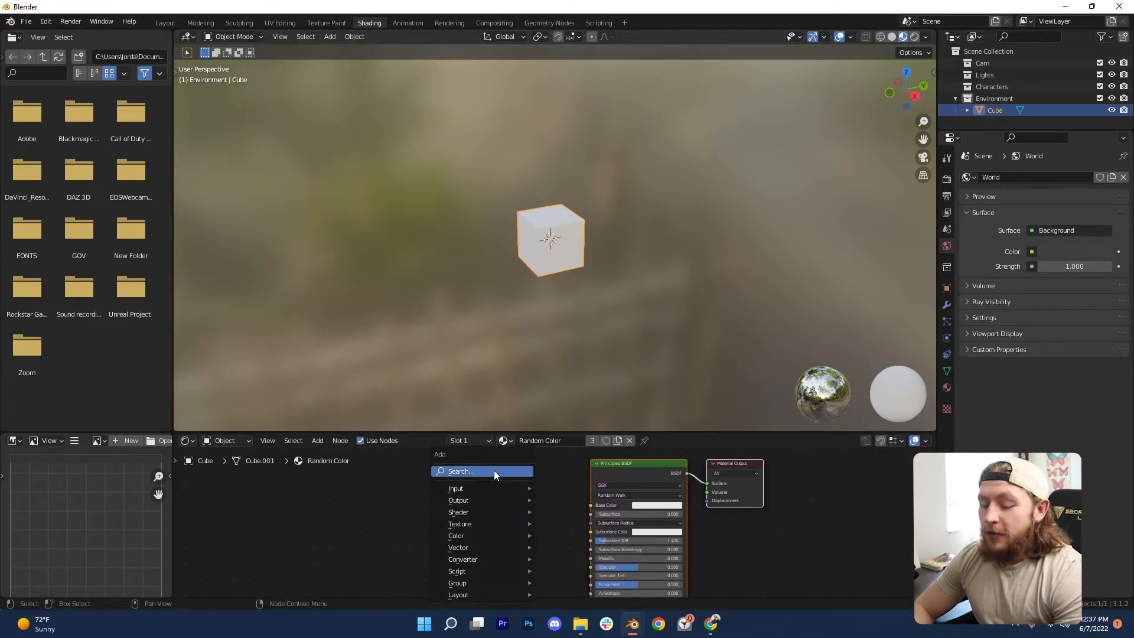
left_click(494, 470)
type("col")
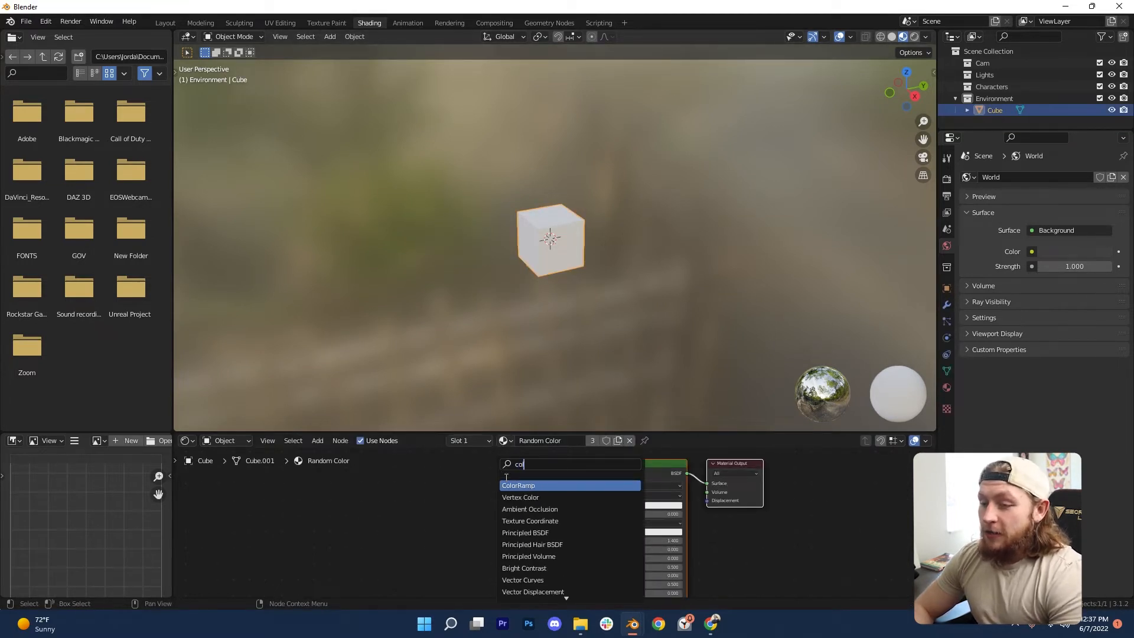
left_click(517, 486)
left_click(490, 508)
Connect the ColorRamp's Color output to the Principled BSDF's Base Color and enlarge the node editor area.
left_click_drag(560, 499, 591, 505)
left_click_drag(586, 432, 589, 358)
scroll(554, 481, "up", 3)
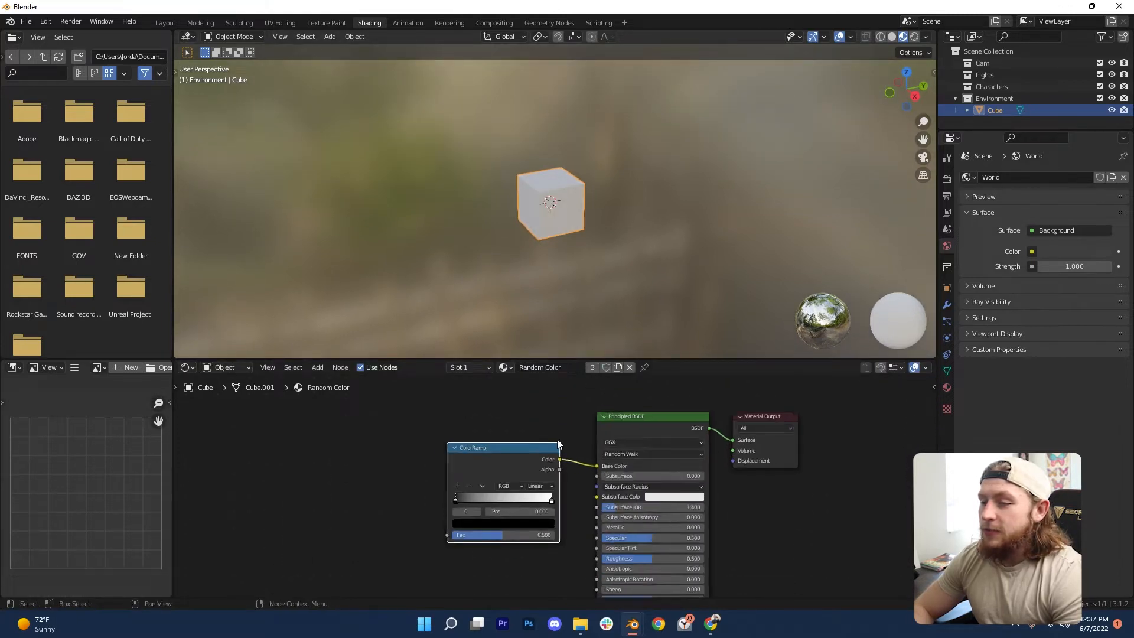
left_click_drag(525, 460, 489, 460)
middle_click_drag(377, 477, 509, 468)
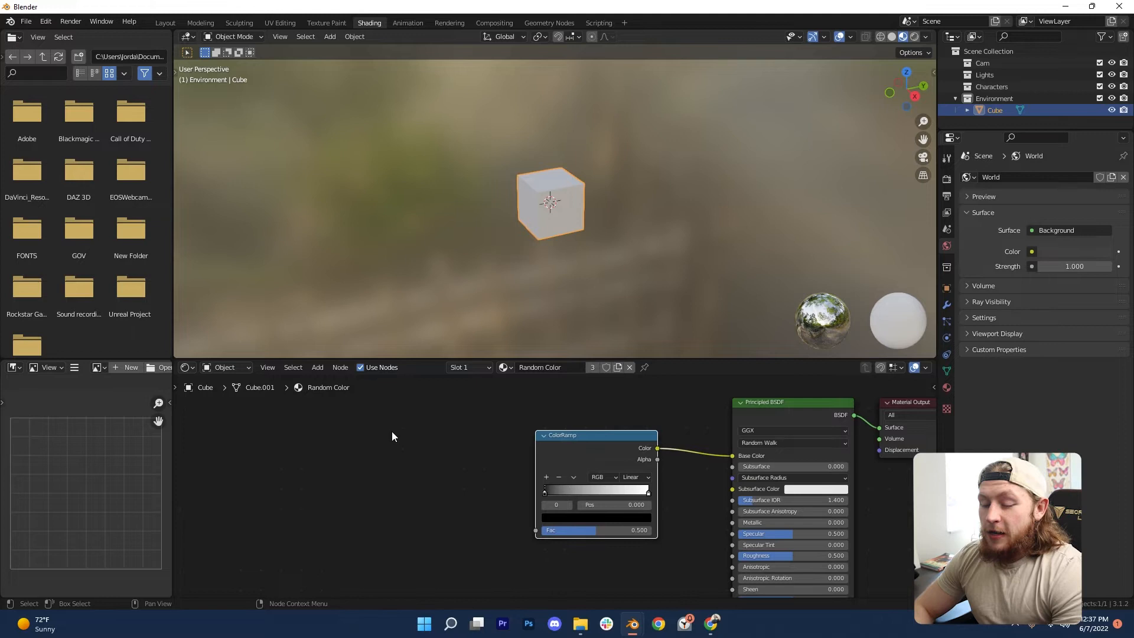
Add an Object Info node before the ColorRamp and connect its Random output to the ColorRamp's Fac input.
key("shift+a")
left_click(425, 431)
type("ob")
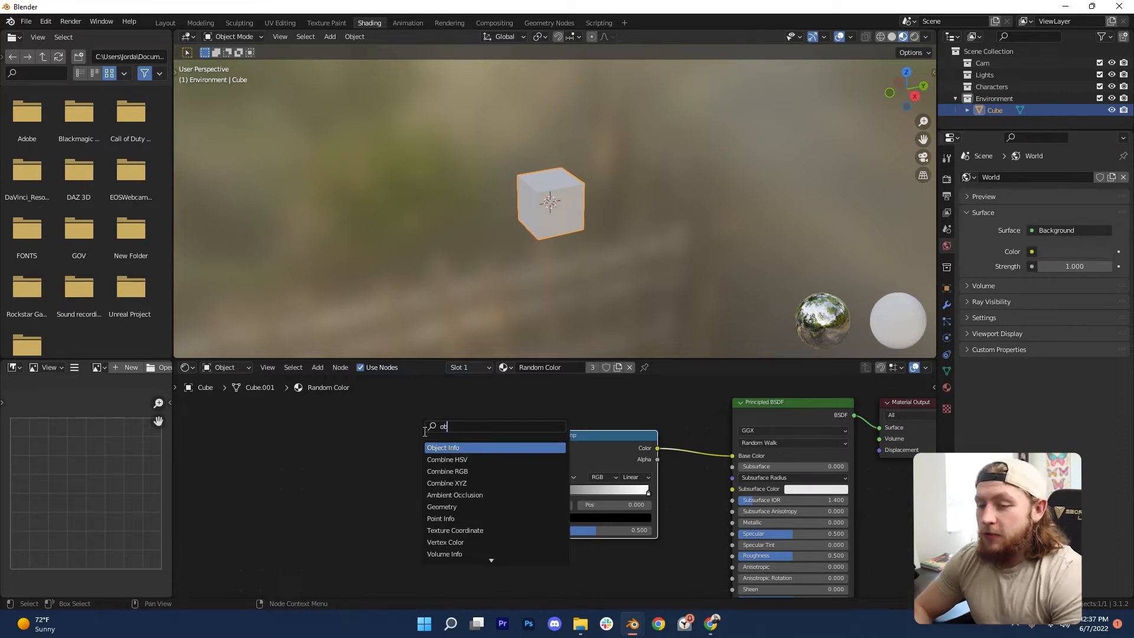
key("Return")
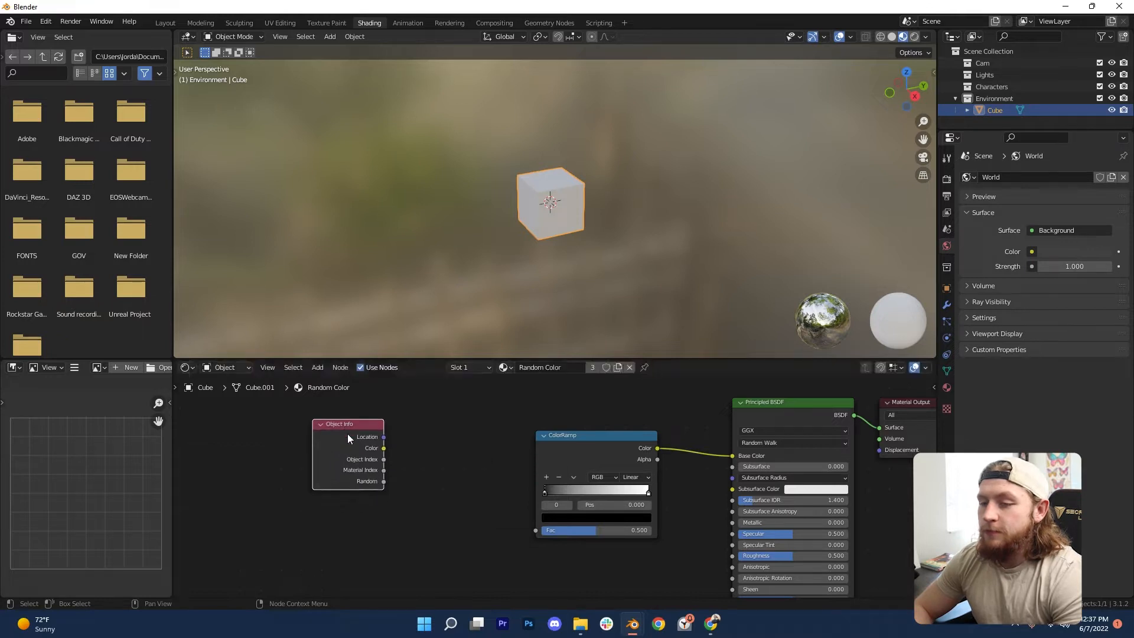
left_click(378, 461)
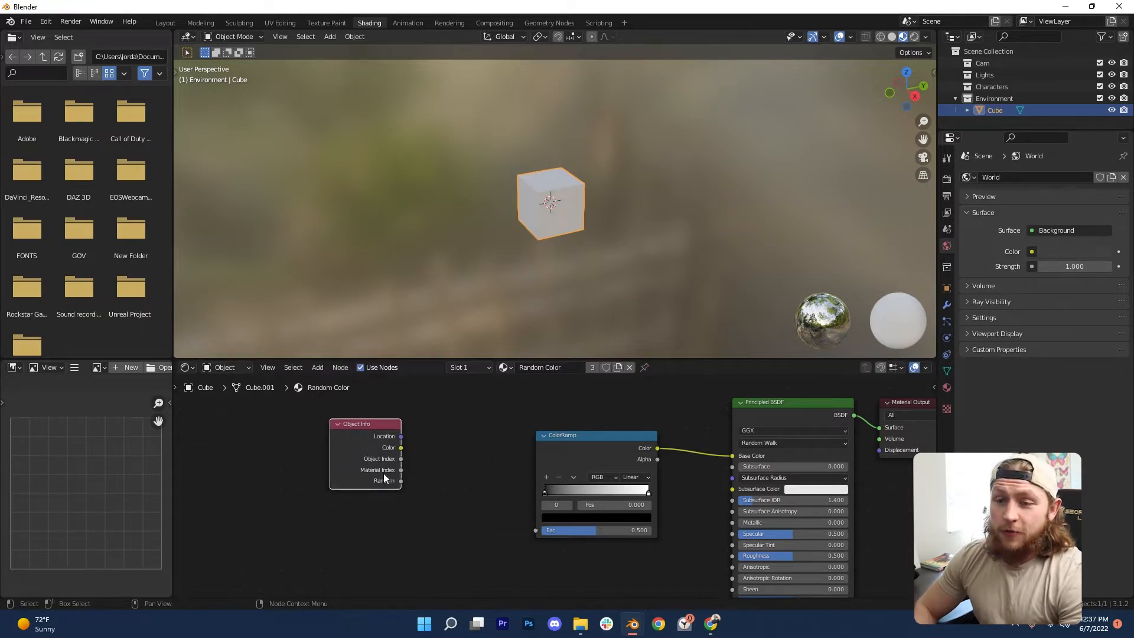
left_click_drag(400, 447, 431, 452)
key("Escape")
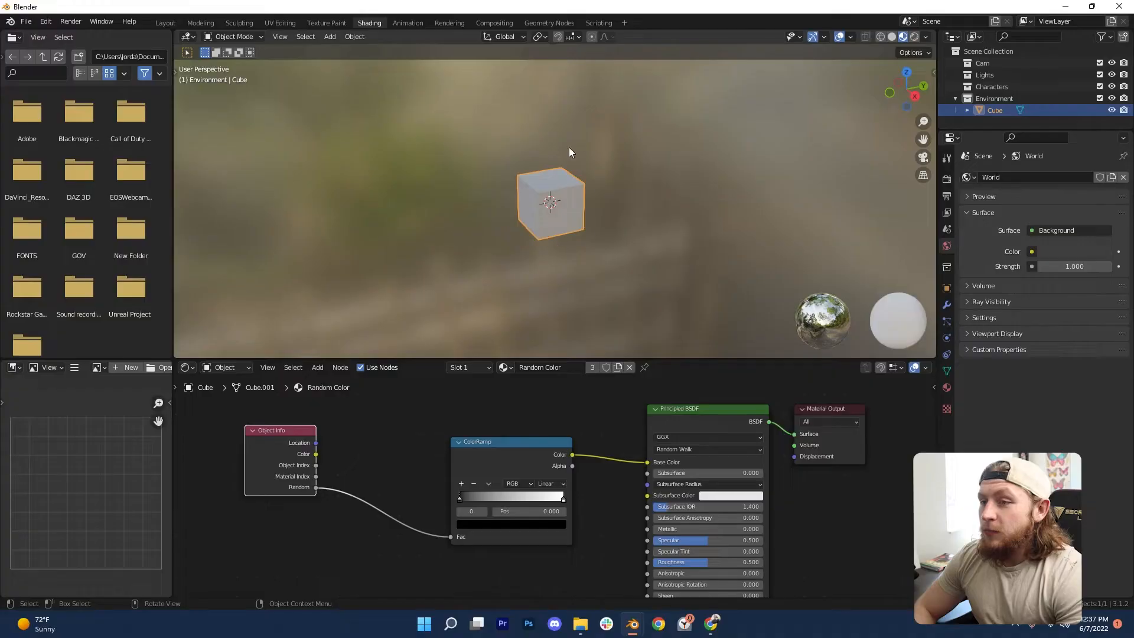
Move the ColorRamp's white stop to about 0.727 and set the ramp's interpolation to Constant.
scroll(585, 189, "up", 3)
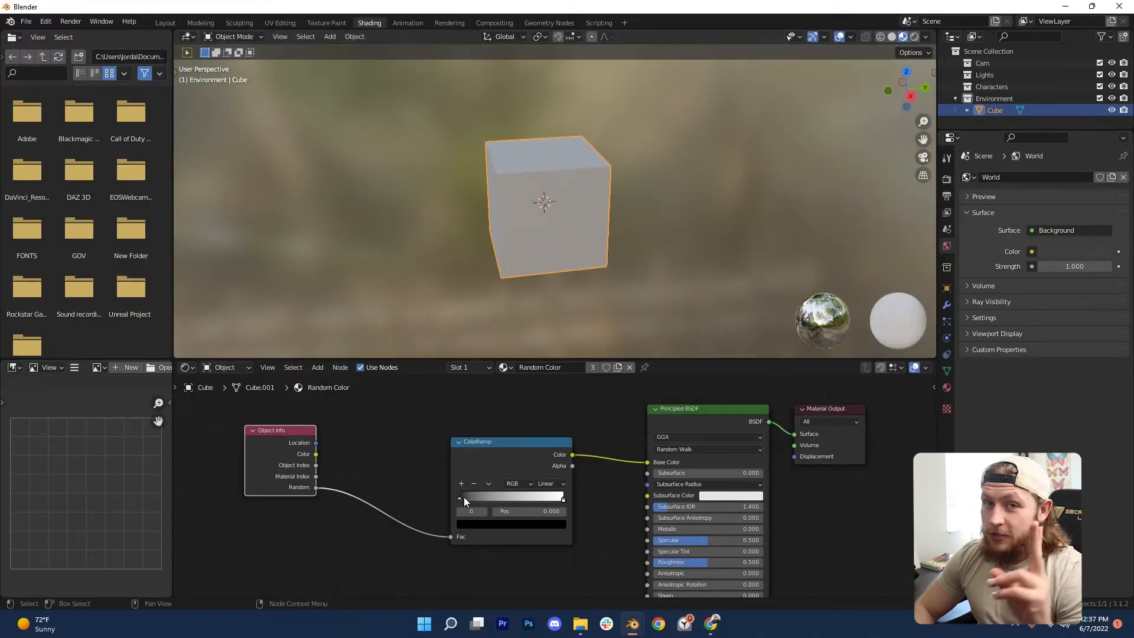
left_click_drag(492, 481, 542, 490)
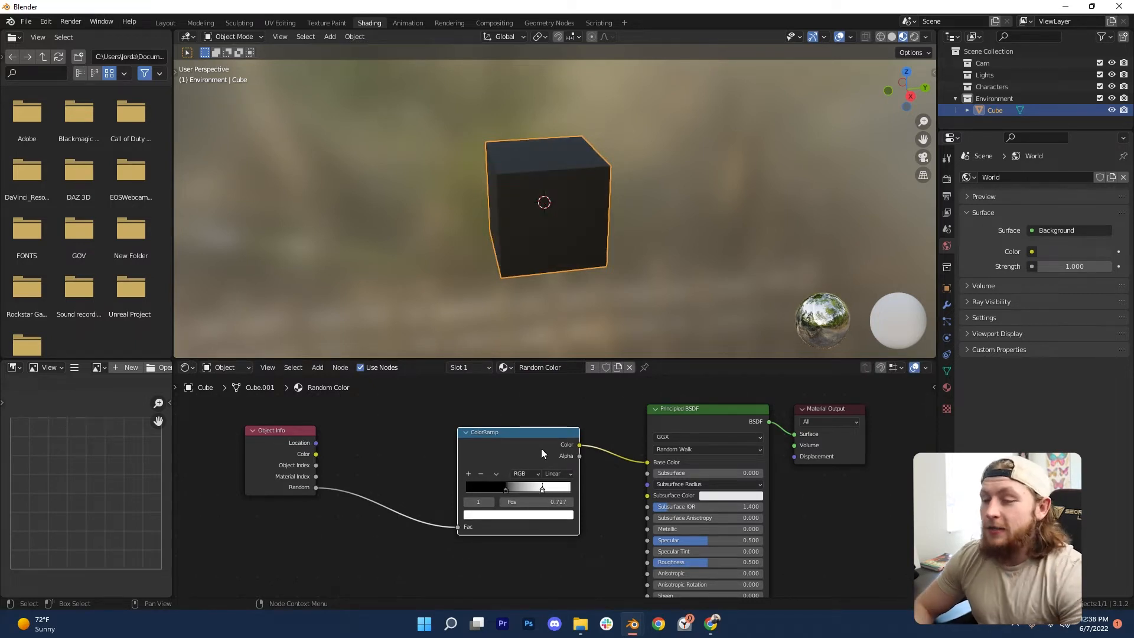
left_click(568, 476)
left_click(564, 530)
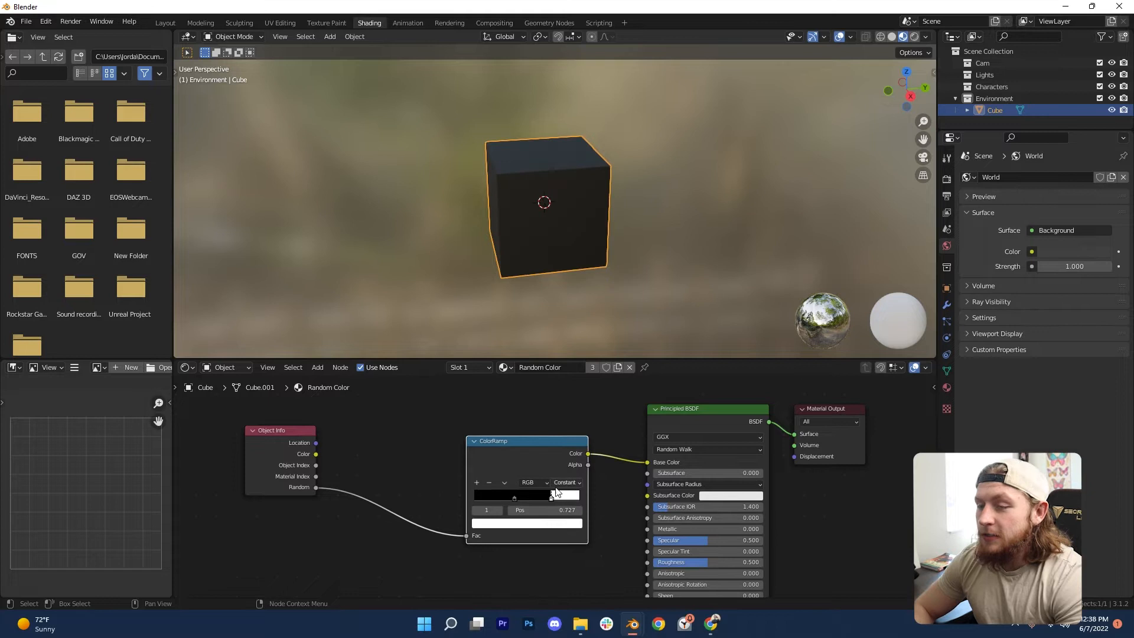
Recolor the ColorRamp's black stop bright blue near the start of the ramp and place the white stop at about 0.477.
scroll(532, 473, "up", 2)
left_click(497, 480)
left_click_drag(529, 483, 466, 488)
left_click(483, 512)
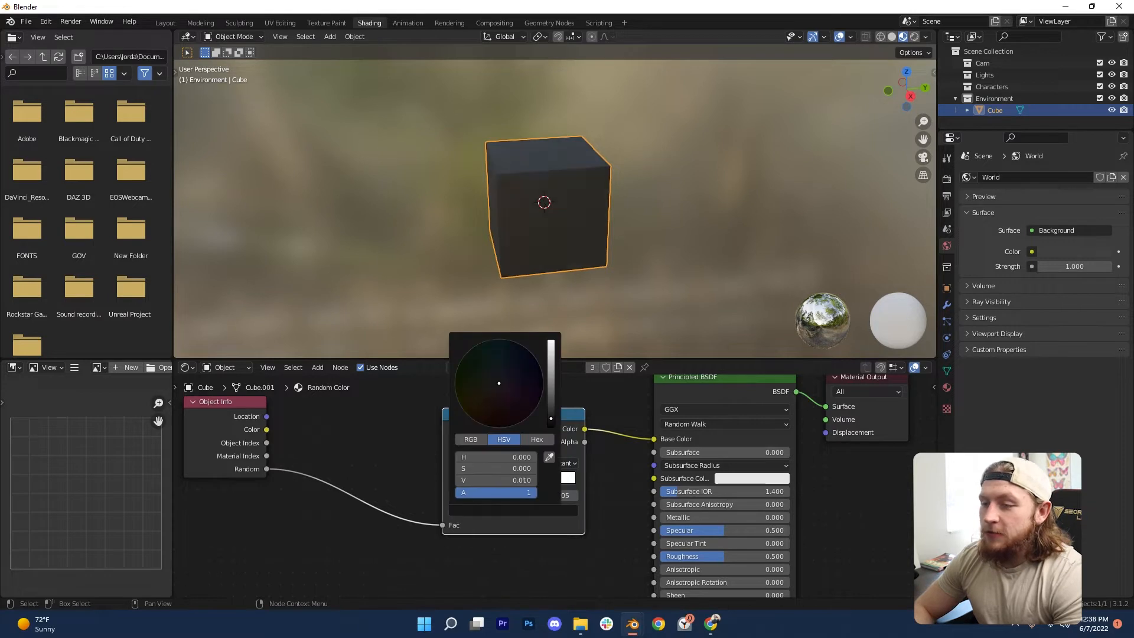
left_click_drag(550, 425, 551, 340)
left_click_drag(509, 378, 532, 362)
left_click(593, 537)
left_click(510, 481)
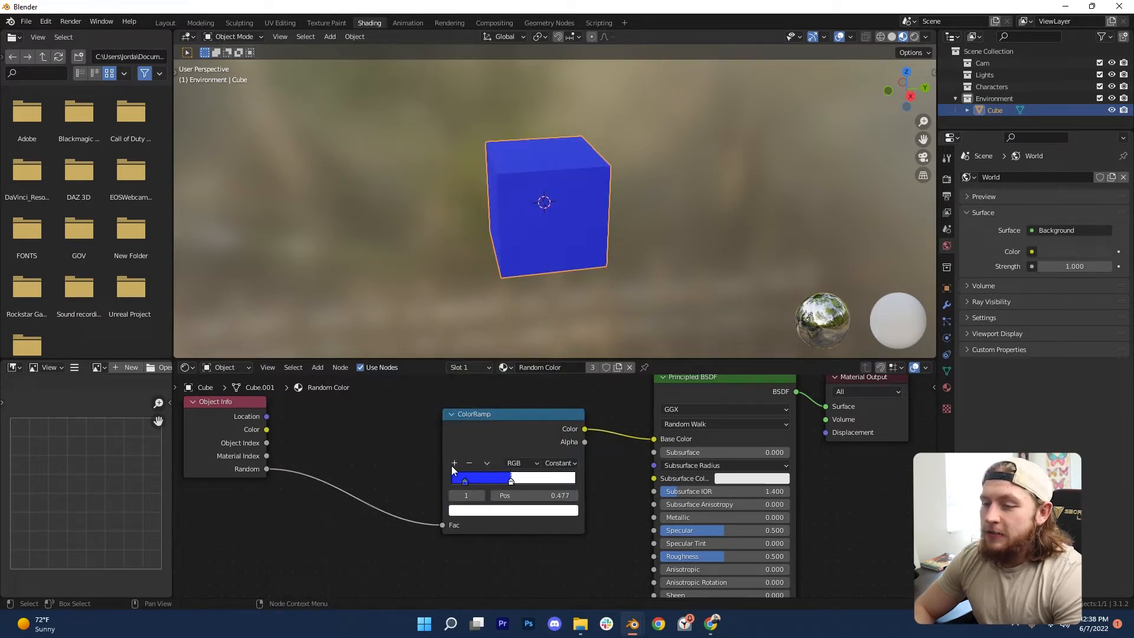
Add two ColorRamp stops, a bright green one between blue and white and a red one after white.
left_click(453, 463)
left_click(498, 510)
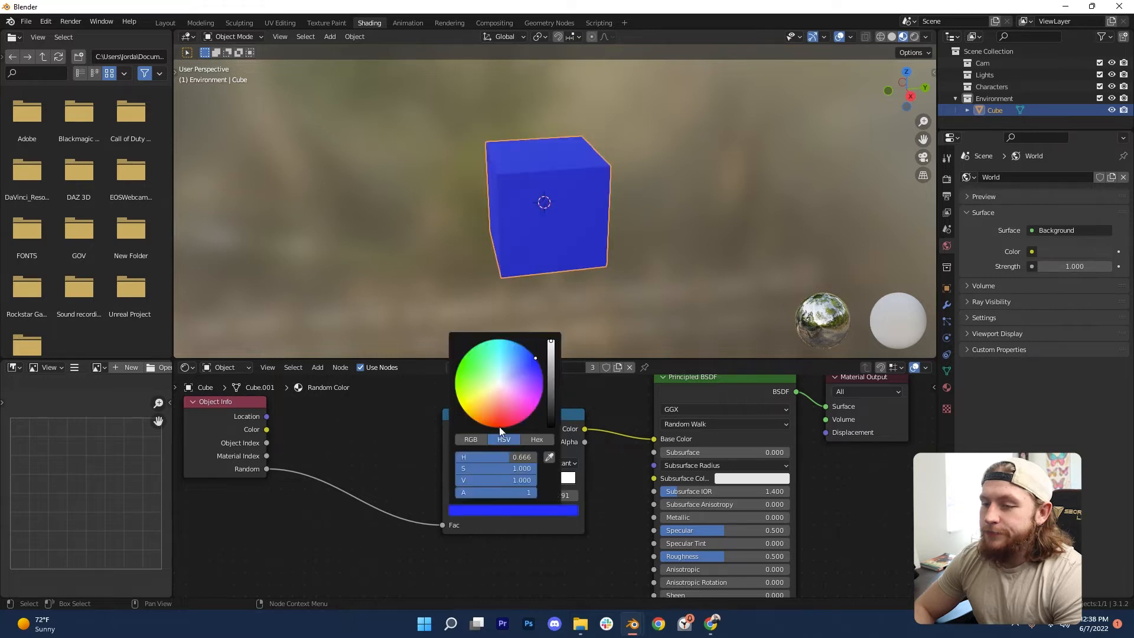
left_click_drag(517, 380, 457, 373)
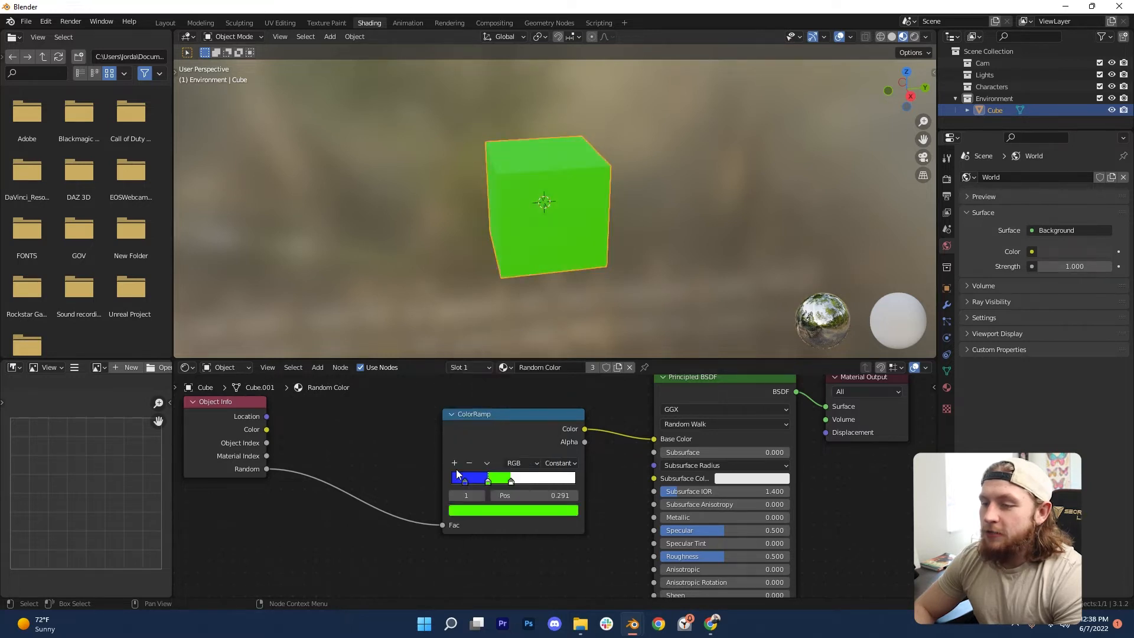
left_click(454, 464)
left_click(533, 516)
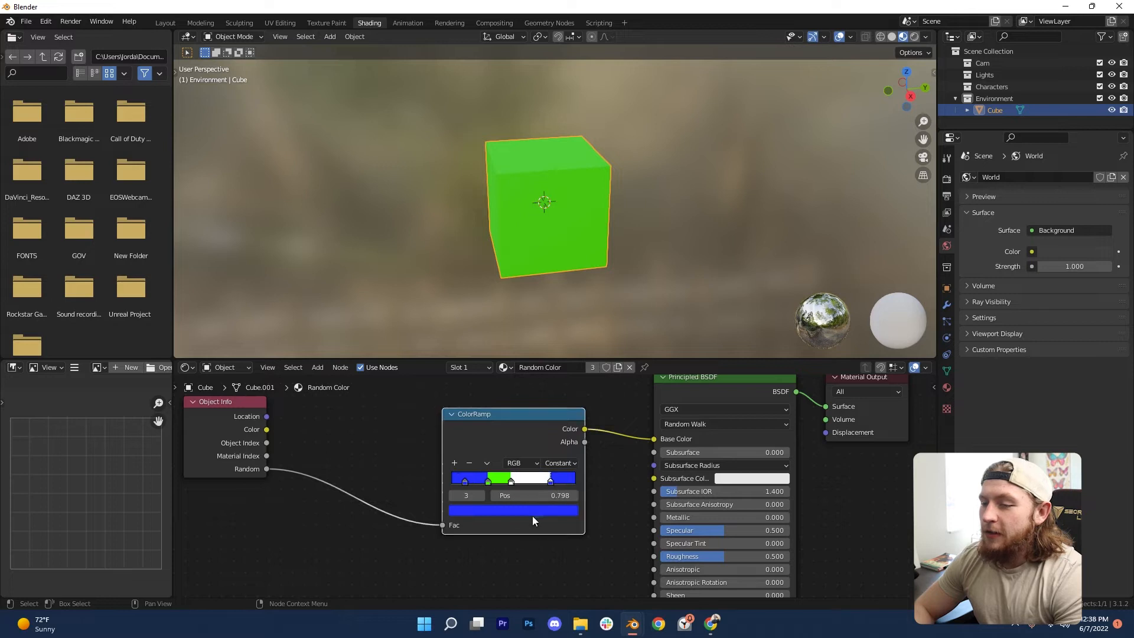
left_click(530, 513)
left_click_drag(501, 404, 498, 427)
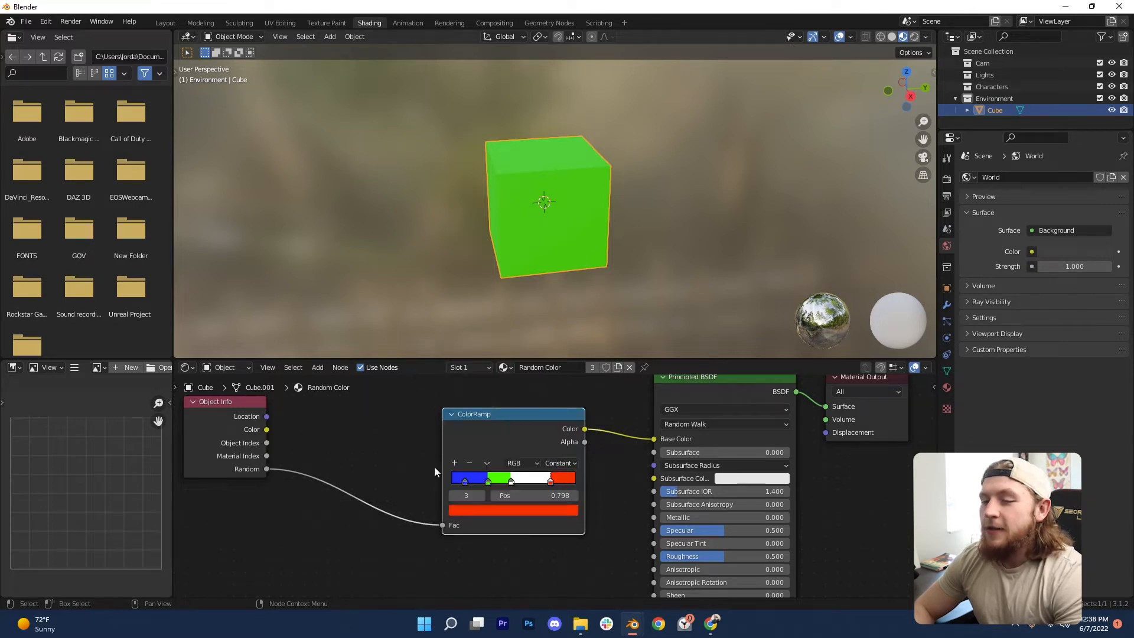
Add another ColorRamp stop between white and red and color it magenta, with hue 0.841 and saturation 0.996.
left_click(454, 463)
left_click(541, 511)
left_click(481, 410)
left_click_drag(481, 410, 530, 406)
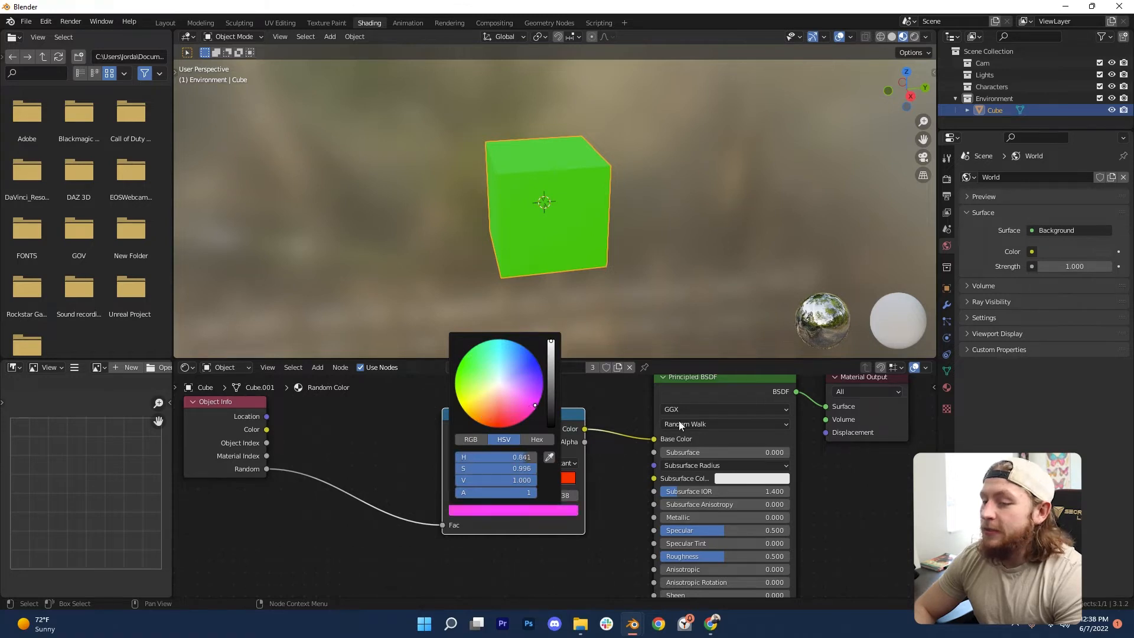
Space the five ColorRamp stops equally with Distribute Stops from Left.
left_click(460, 481)
left_click(493, 480)
left_click(486, 463)
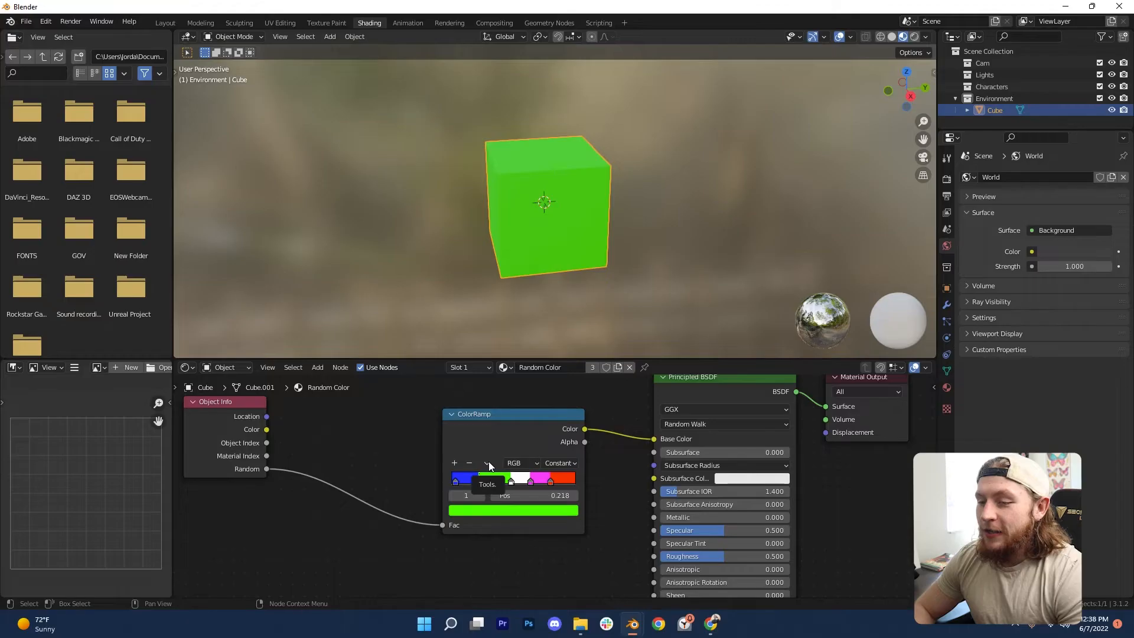
left_click(488, 462)
left_click(495, 463)
left_click(485, 463)
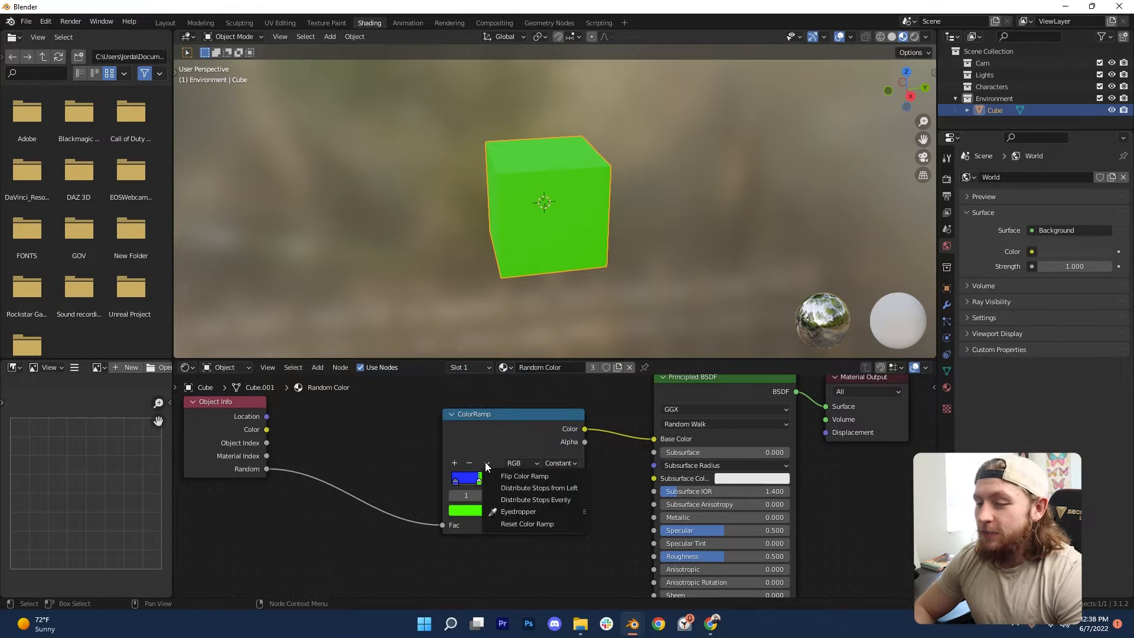
left_click(526, 489)
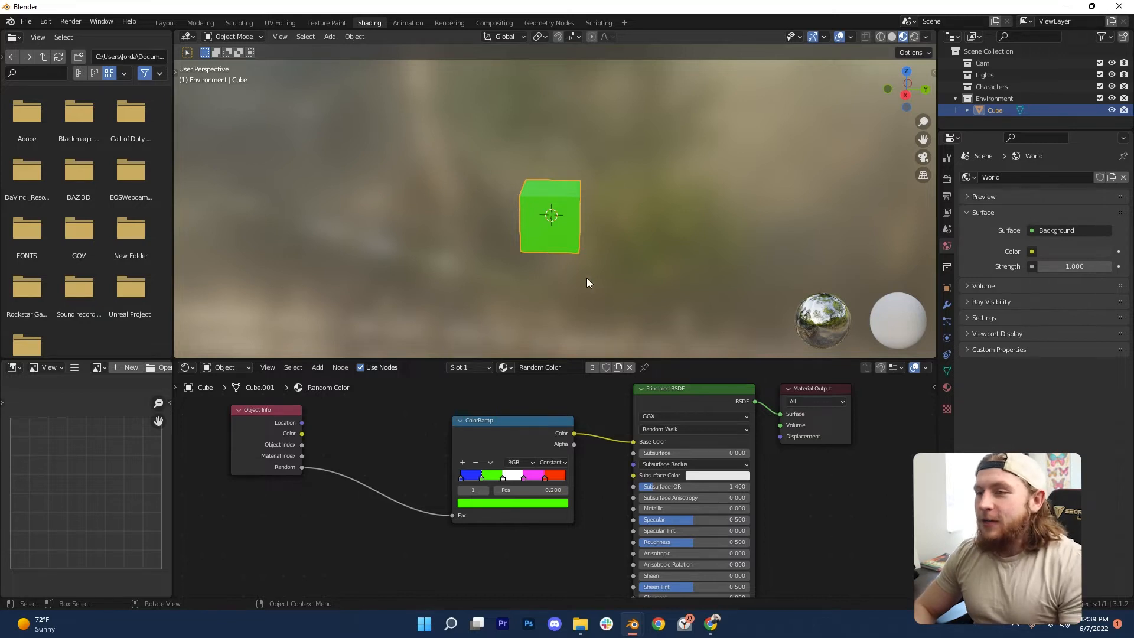
Duplicate the green cube and move the copy away from it along the negative global X axis.
middle_click_drag(594, 265, 648, 243)
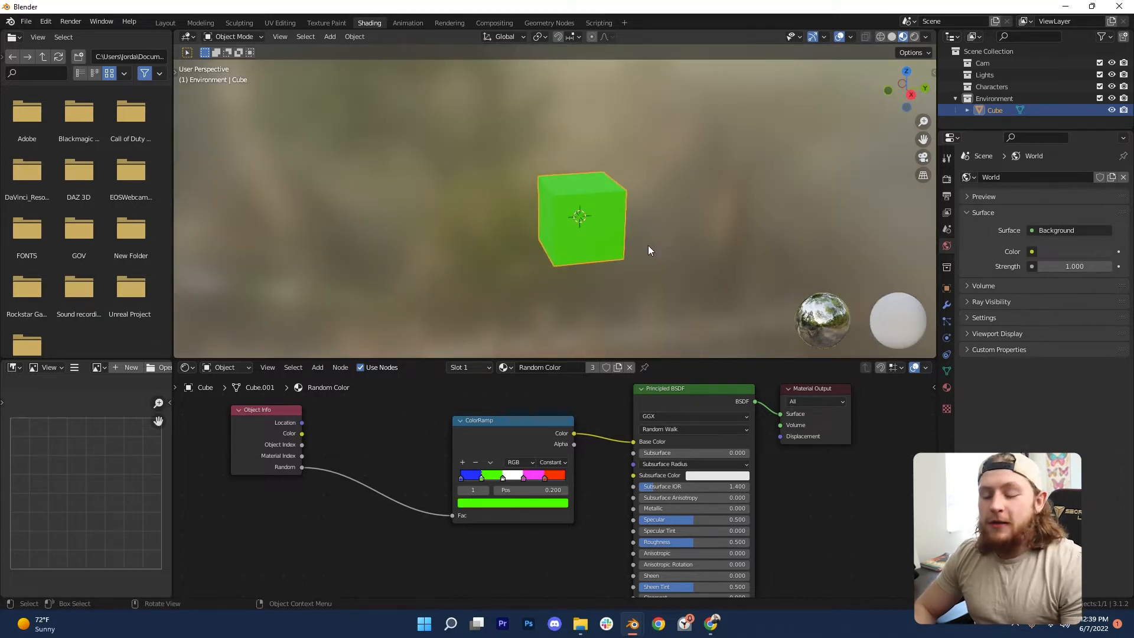
scroll(635, 249, "down", 2)
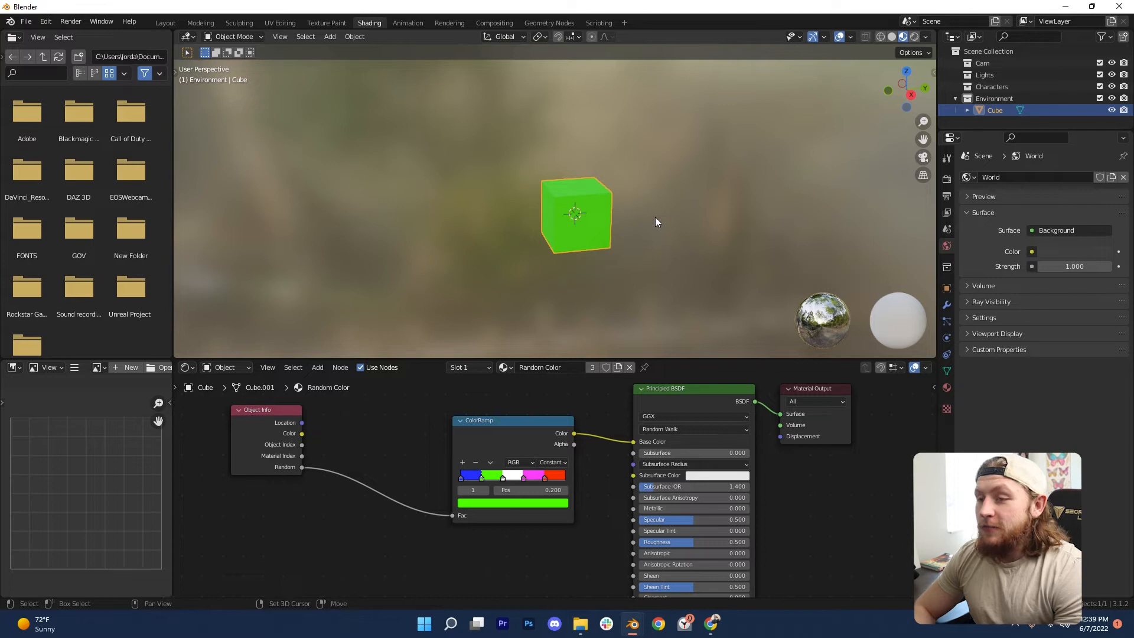
key("shift+d")
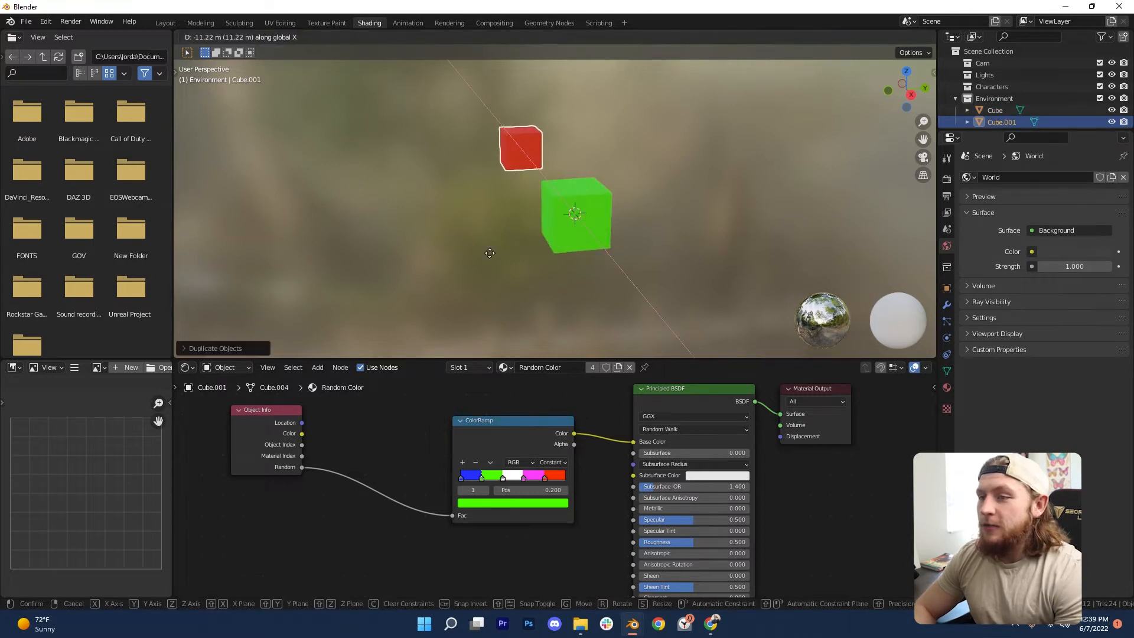
left_click(604, 151)
middle_click_drag(551, 225, 636, 232)
scroll(635, 231, "down", 2)
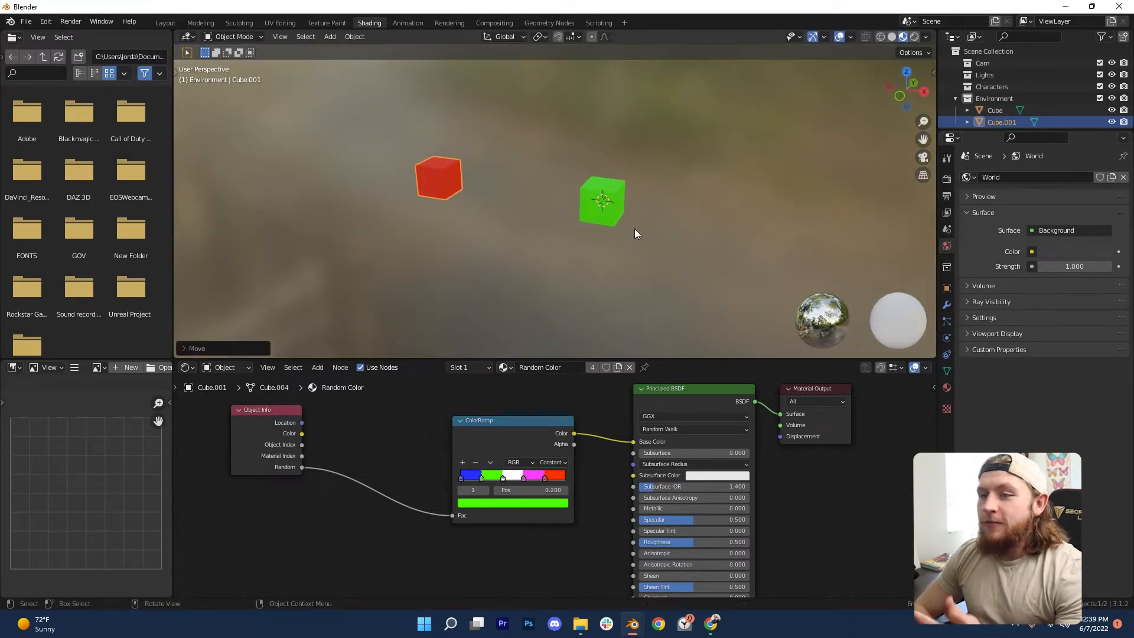
Duplicate the green cube again and move the copy straight up along the Z axis.
key("shift+d")
right_click(619, 219)
key("g")
key("z")
left_click(643, 131)
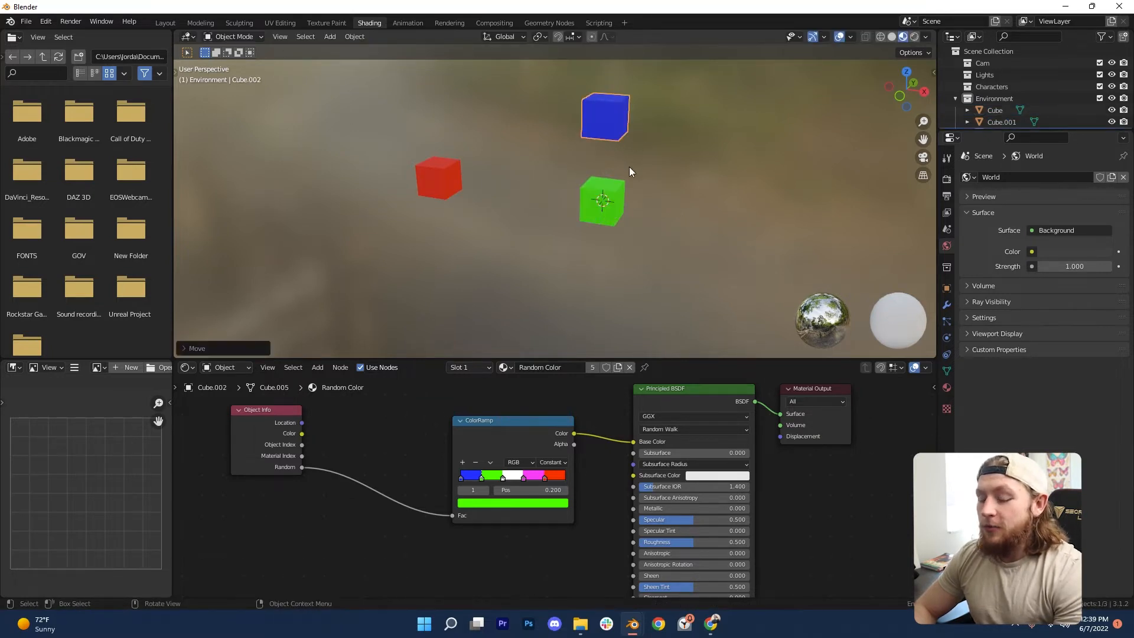
Duplicate the raised blue cube and place the copy right beside it.
key("shift+d")
right_click(617, 137)
key("g")
left_click(593, 140)
left_click_drag(632, 121, 436, 187)
left_click(523, 441)
left_click_drag(680, 90, 411, 188)
key("x")
left_click(470, 176)
key("ctrl+z")
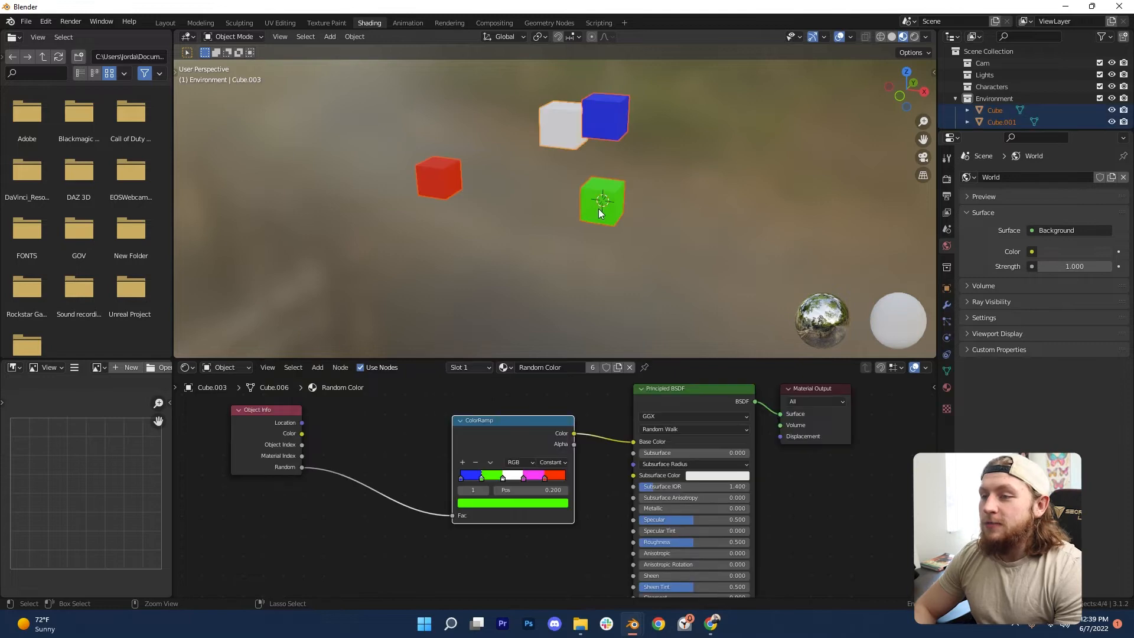
Delete the white, blue and red cube copies, keeping only the green original.
left_click(577, 130)
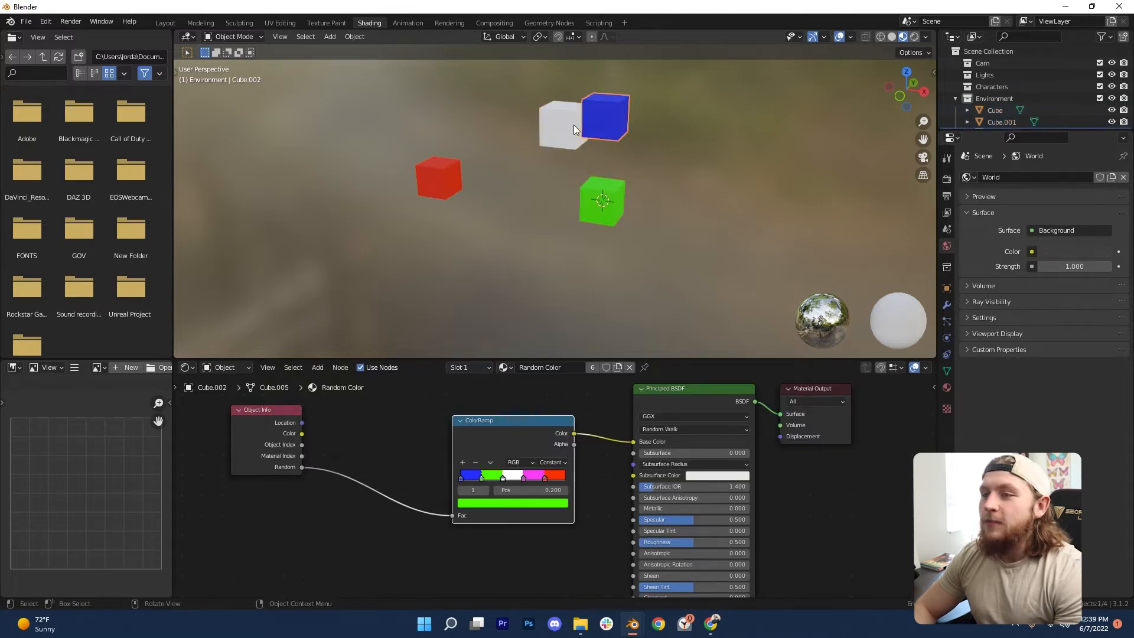
left_click(609, 115, "shift")
left_click(430, 185, "shift")
key("x")
left_click(466, 186)
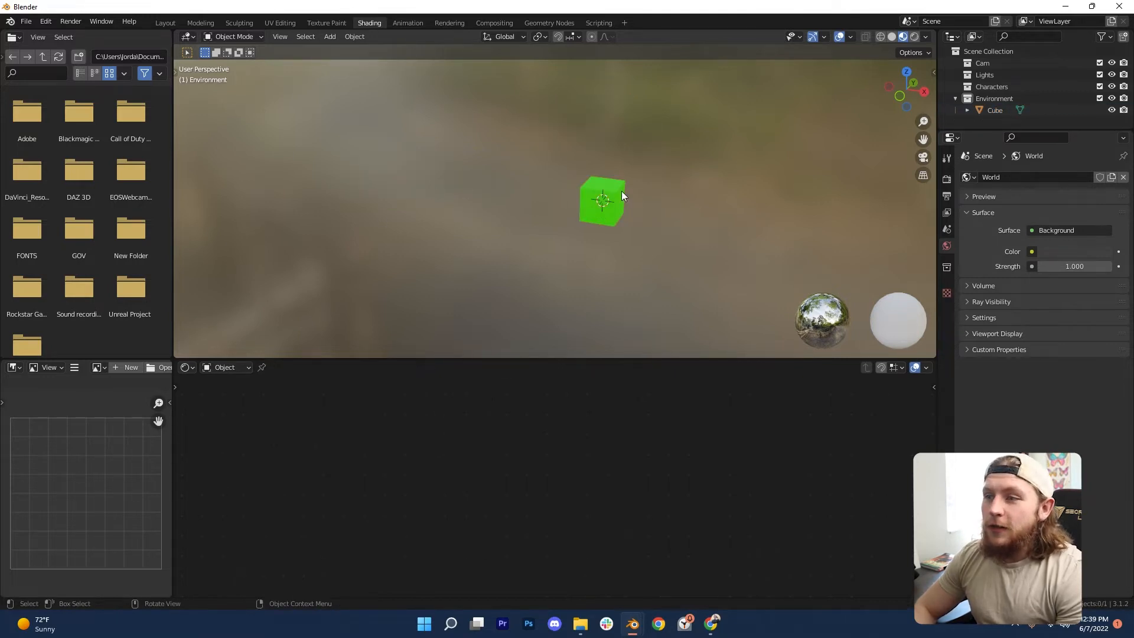
Duplicate the green cube in place and move the copy straight up along the Z axis, clear of the original.
left_click(619, 207)
key("shift+d")
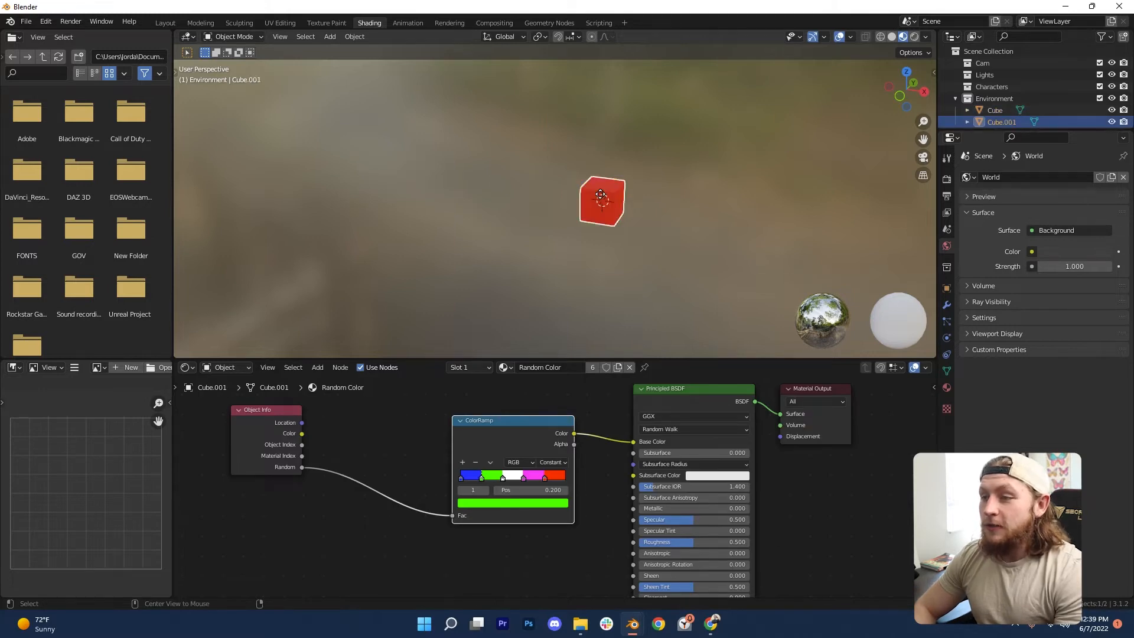
right_click(594, 189)
key("g")
key("z")
left_click(643, 101)
middle_click_drag(670, 149, 586, 199, "shift")
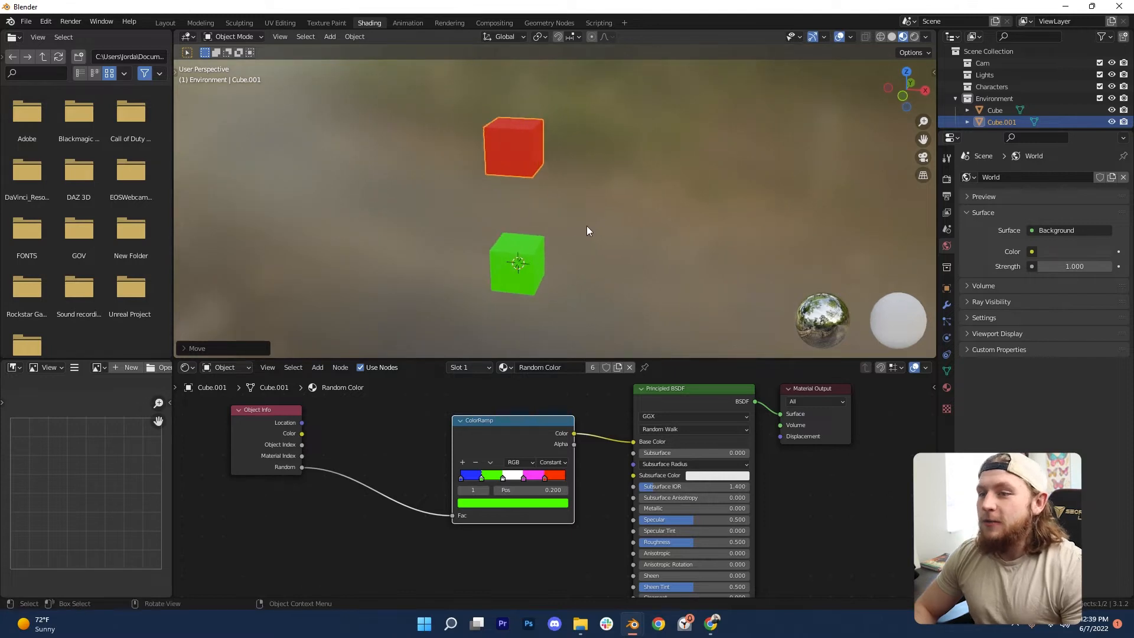
middle_click_drag(586, 230, 614, 214)
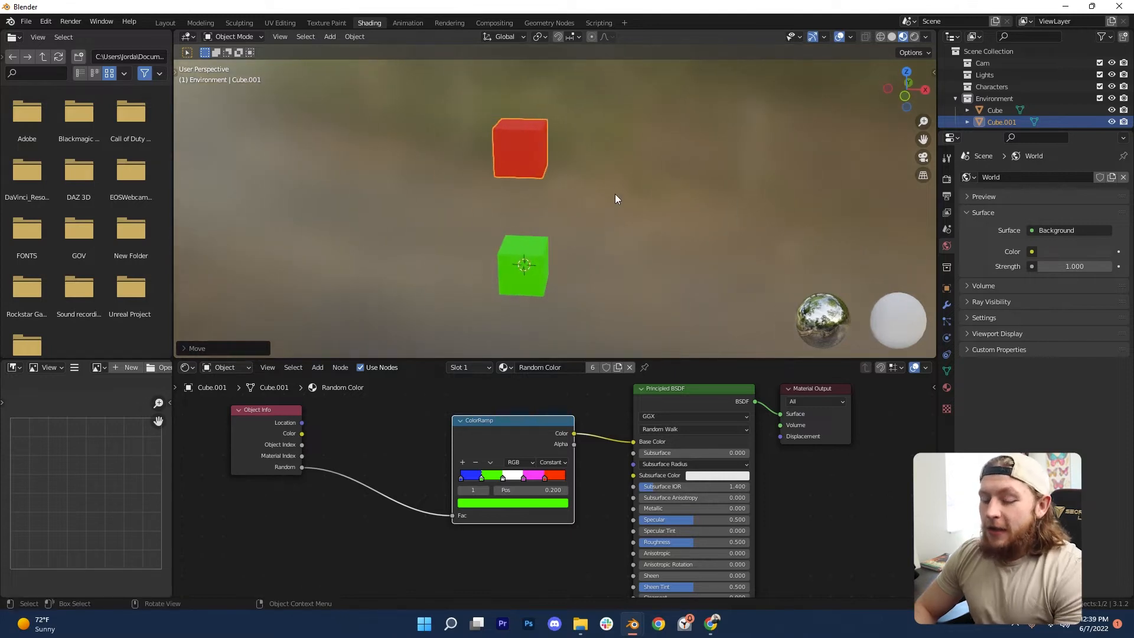
left_click(565, 158)
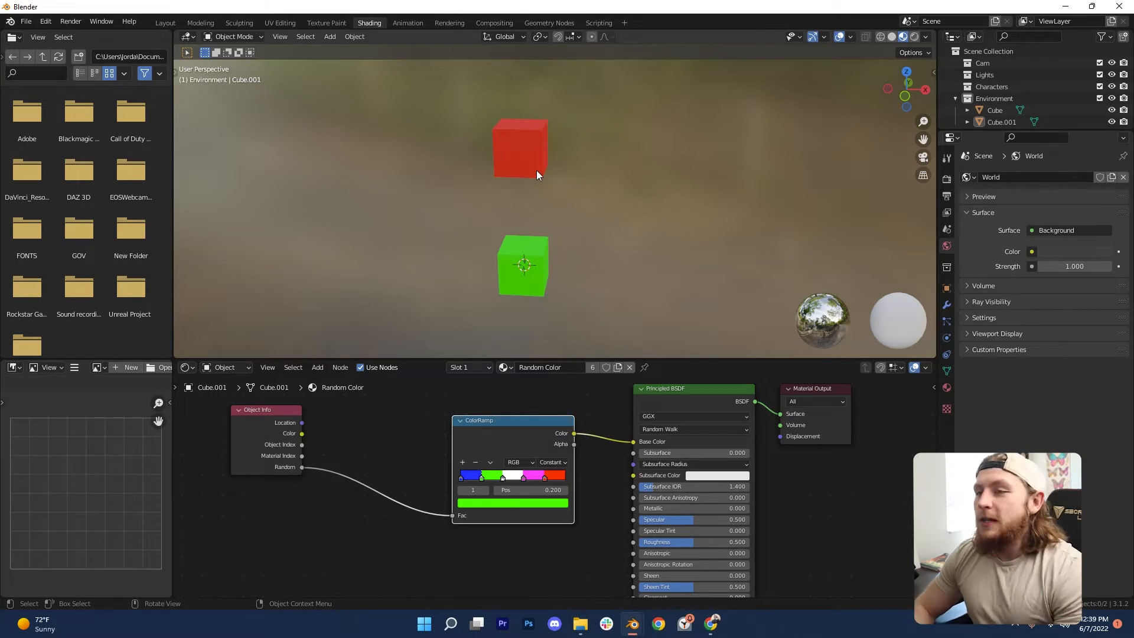
left_click(536, 170)
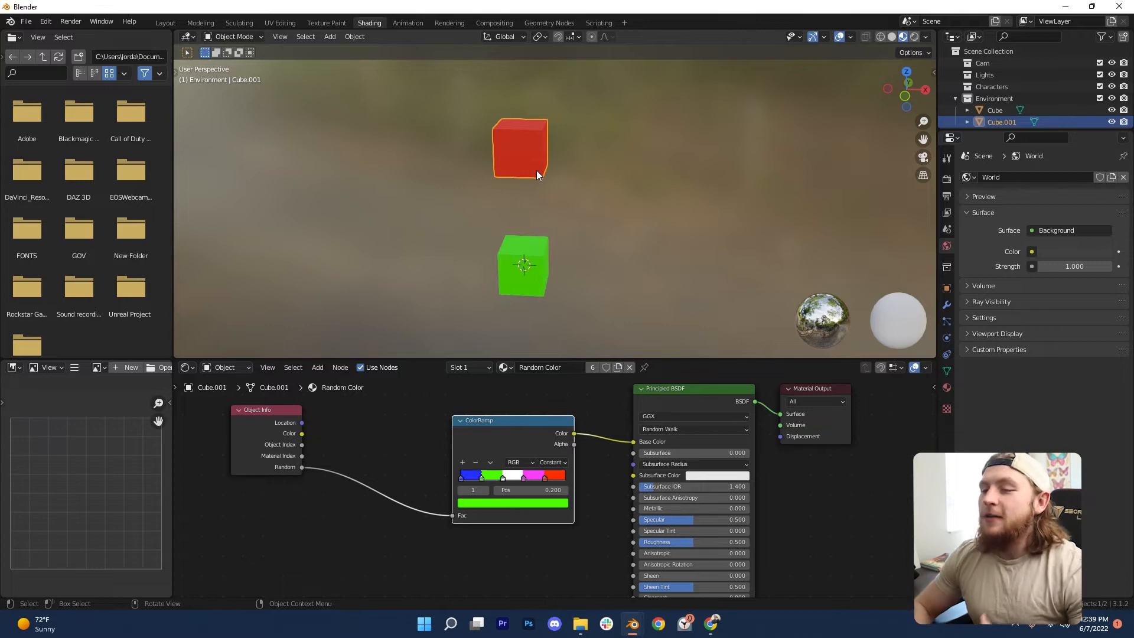
left_click(526, 269)
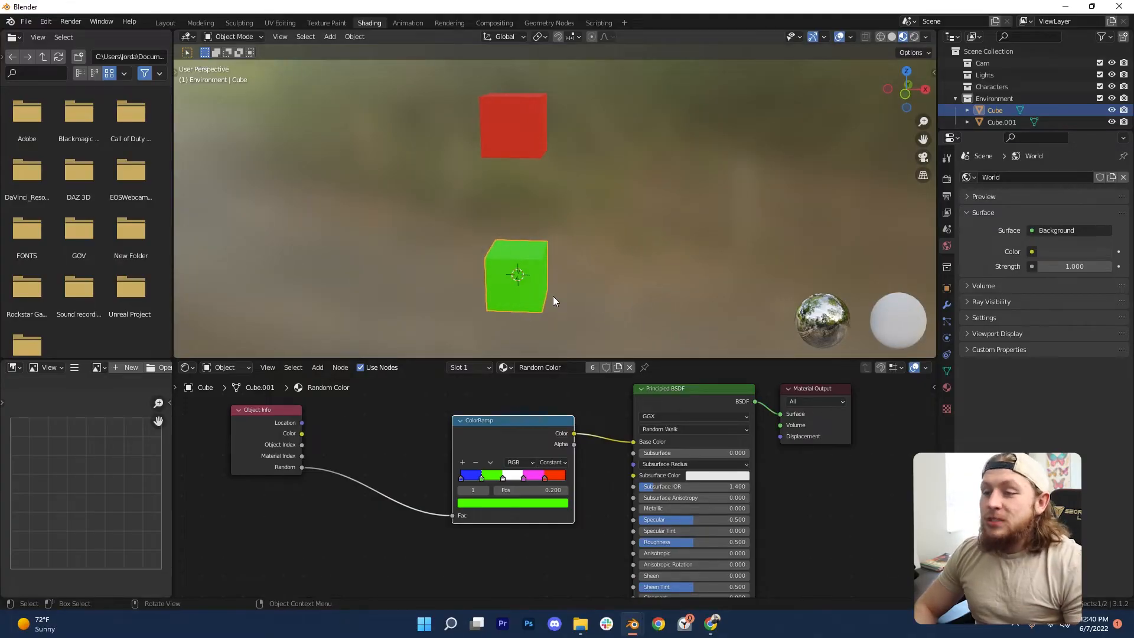
middle_click_drag(552, 295, 532, 295)
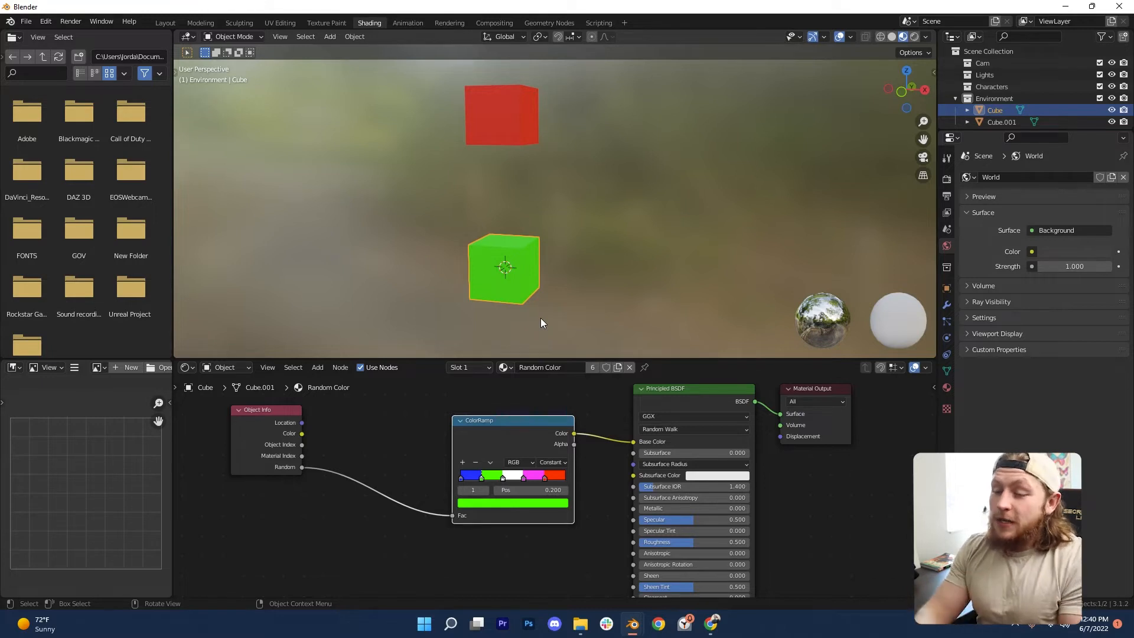
scroll(521, 263, "down", 4)
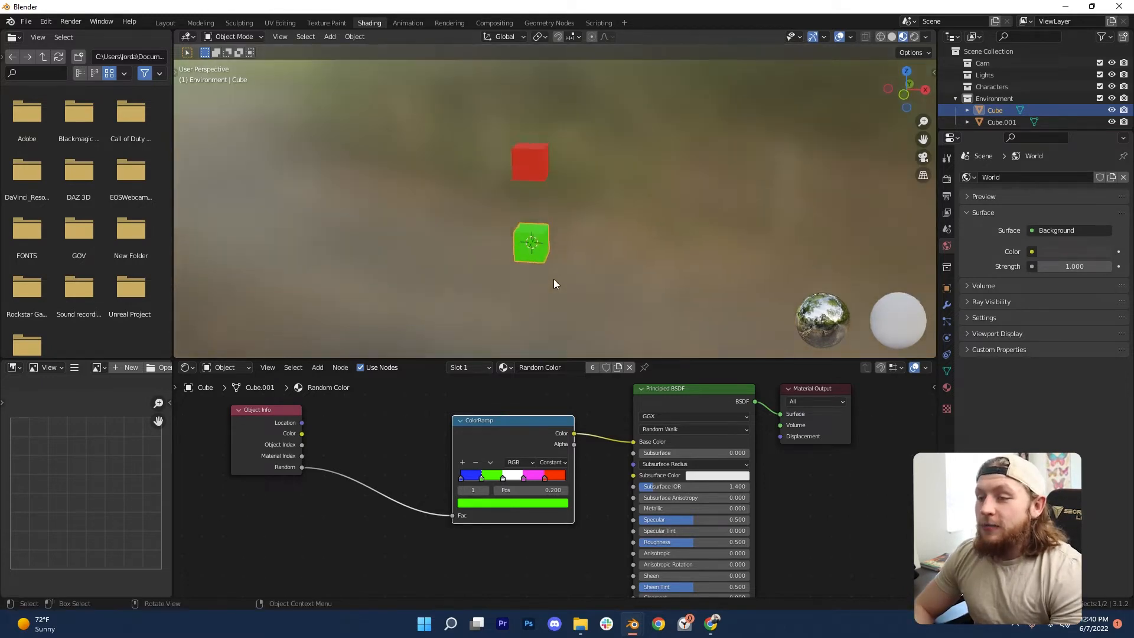
scroll(554, 284, "up", 4)
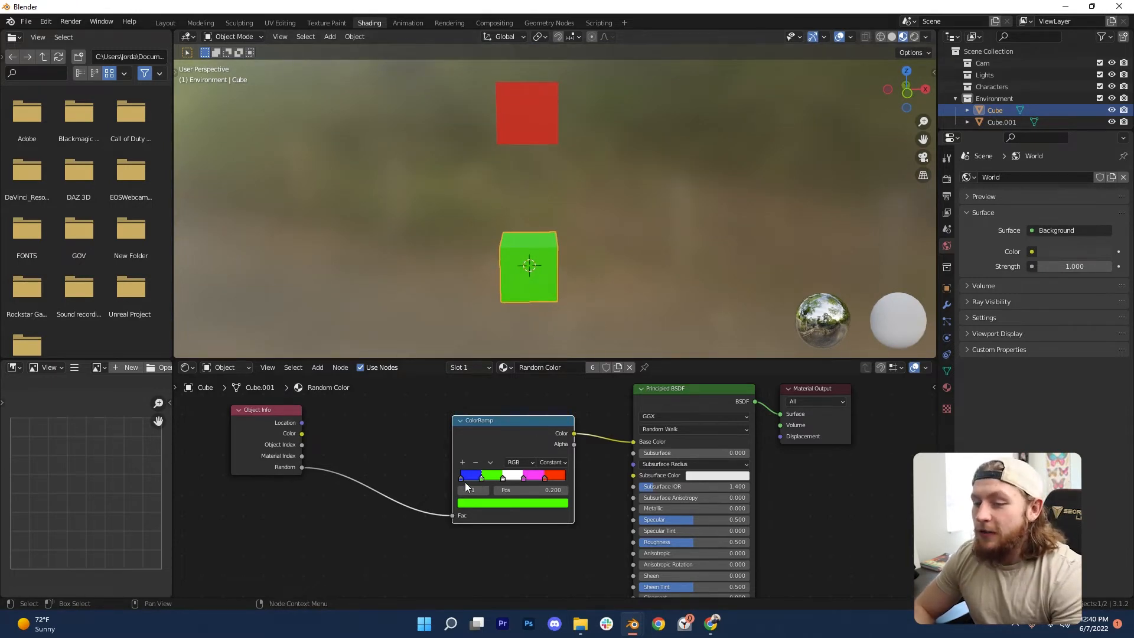
Swap the order of the ColorRamp's green and blue stops, placing the green stop at position 0.000.
scroll(462, 479, "up", 2)
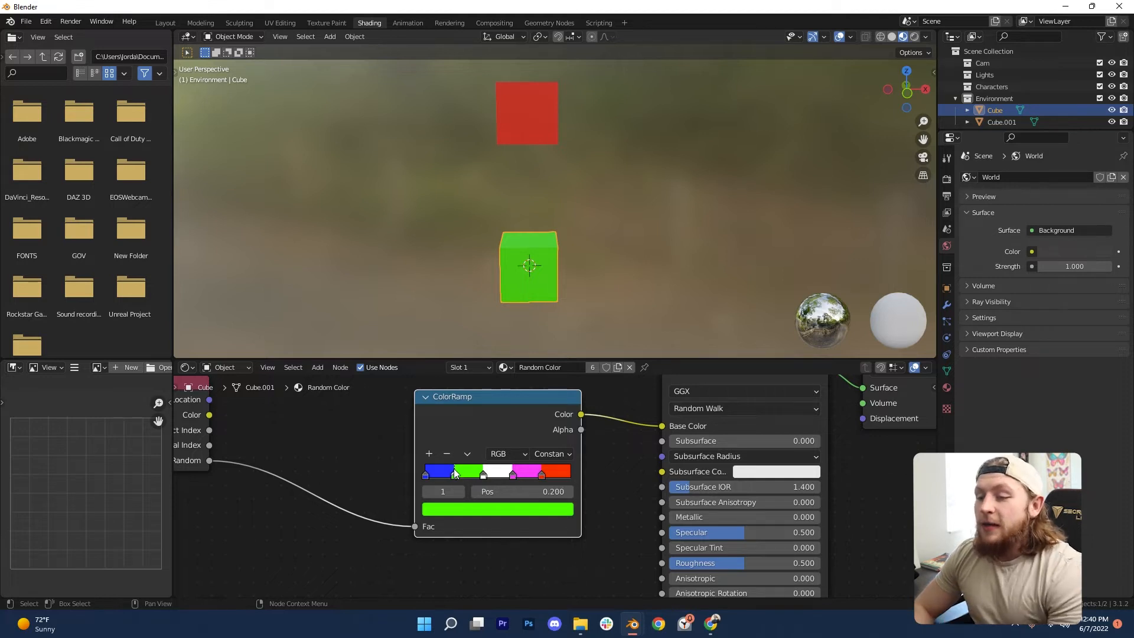
mouse_move(427, 474)
left_mouse_down()
mouse_move(458, 476)
mouse_move(421, 475)
left_mouse_up()
scroll(568, 233, "down", 1)
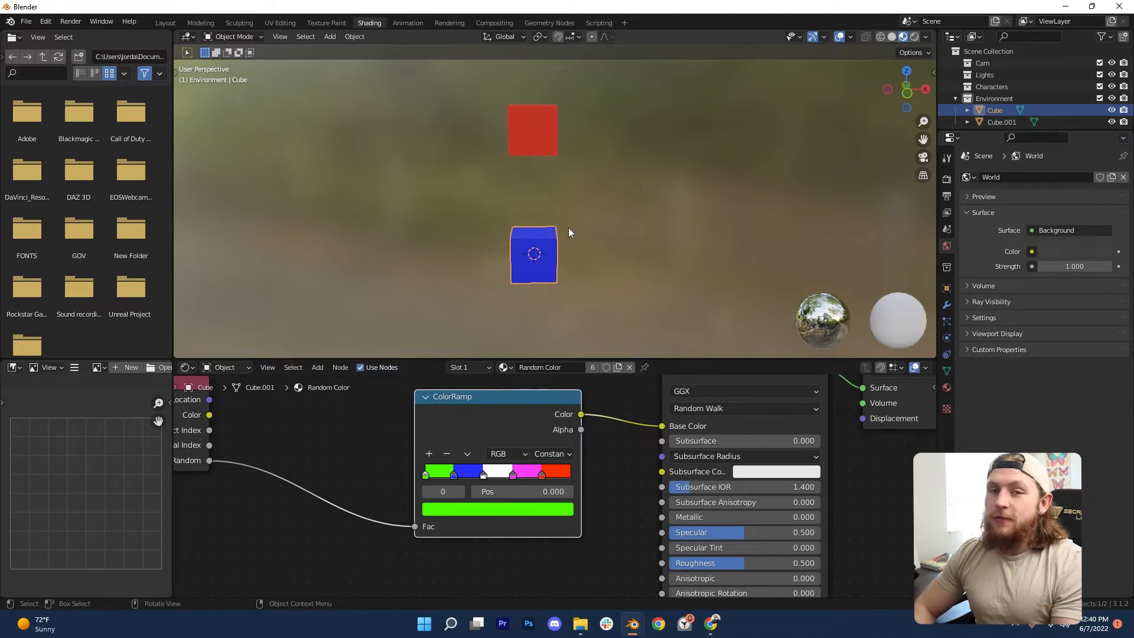
scroll(436, 455, "down", 3)
middle_click_drag(395, 455, 410, 467)
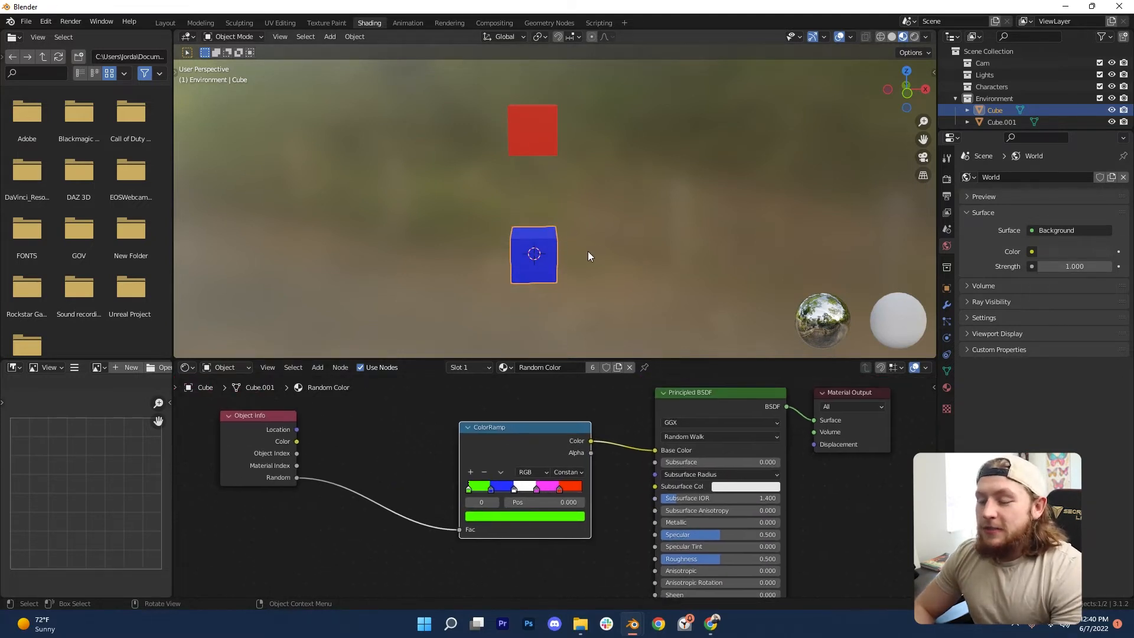
middle_click_drag(589, 251, 578, 253)
key("shift+a")
left_click(360, 439)
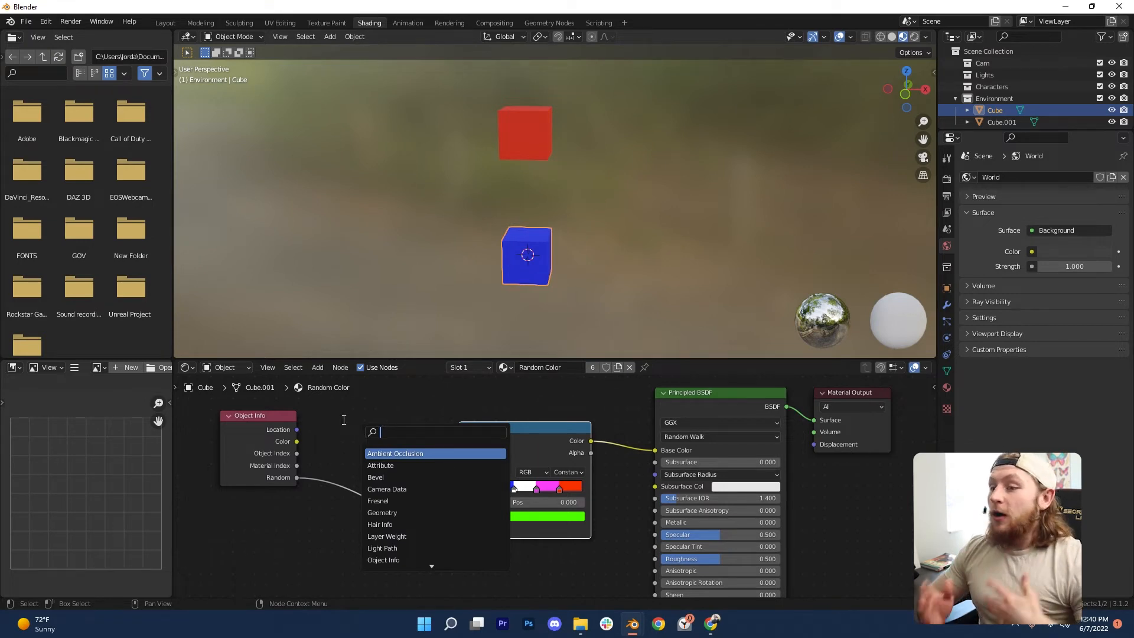
key("Escape")
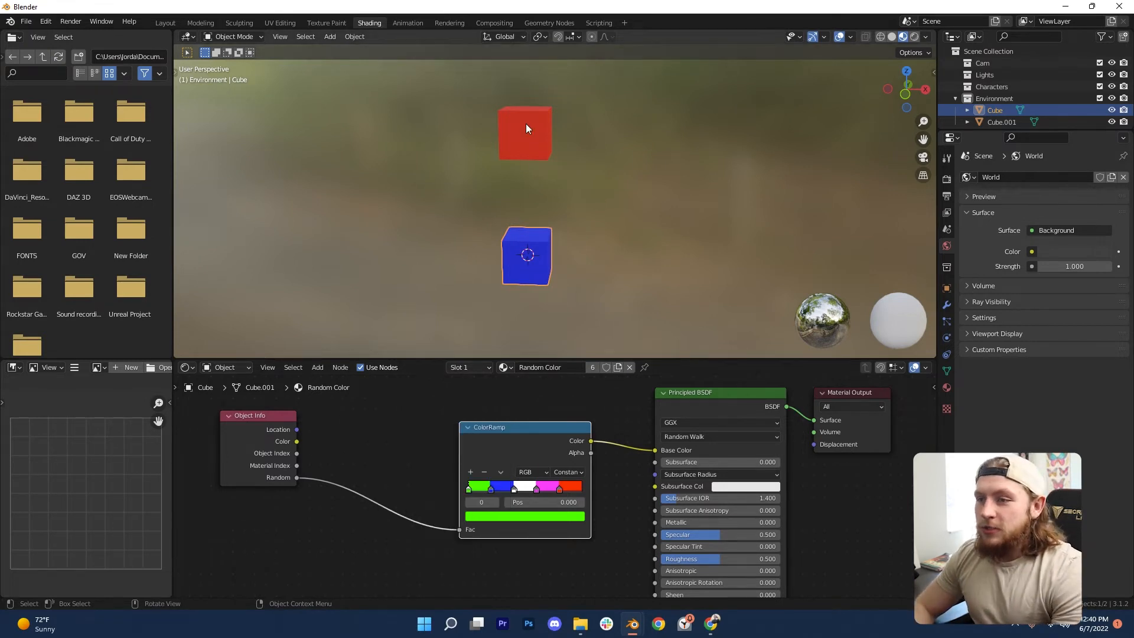
Make a linked duplicate of the red cube and lower it along the Z axis to between the red and blue cubes.
left_click(525, 123)
key("alt+d")
key("z")
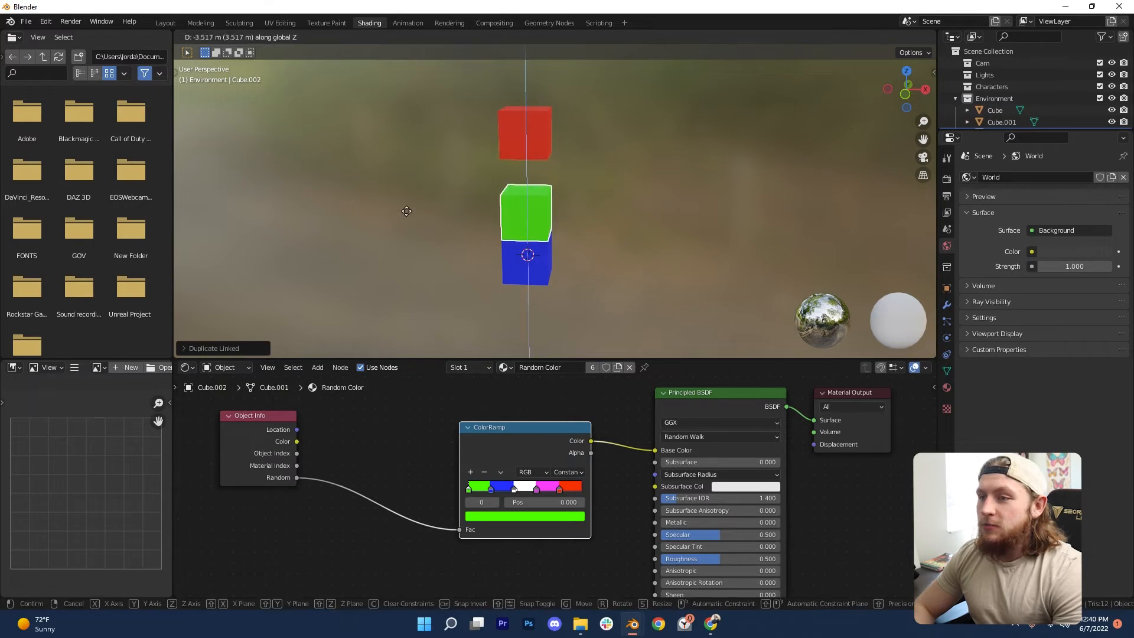
left_click(423, 194)
Make a linked duplicate of the middle cube and move it away along the negative global X axis.
key("alt+d")
key("x")
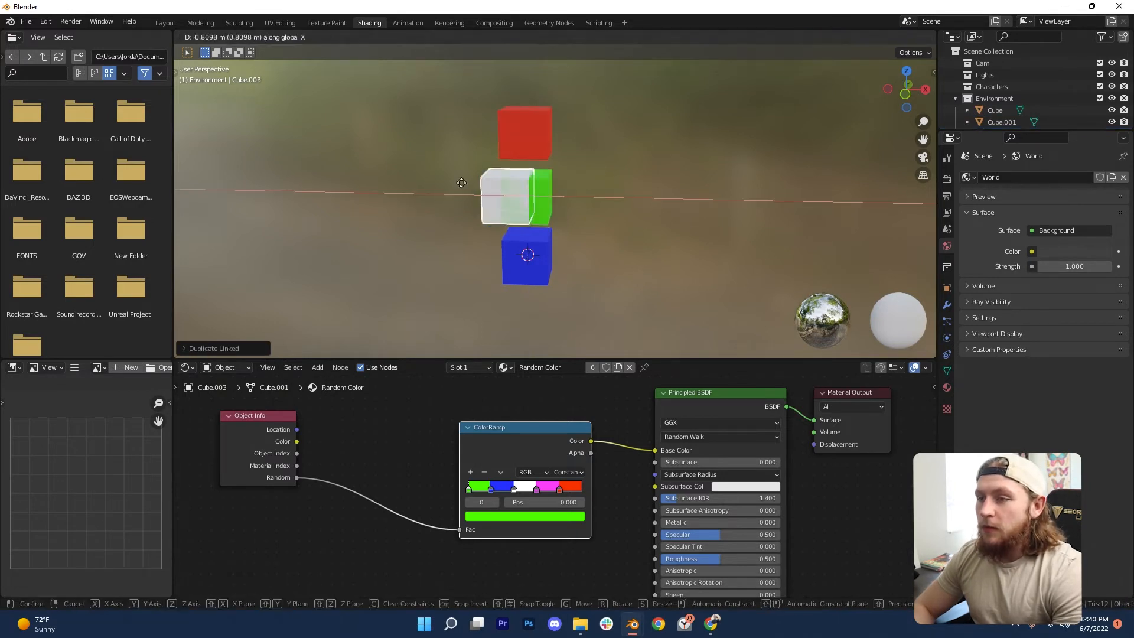
left_click(388, 186)
Make another linked duplicate of the middle green cube and move it away along the positive global X axis.
left_click(529, 189)
key("alt+d")
key("x")
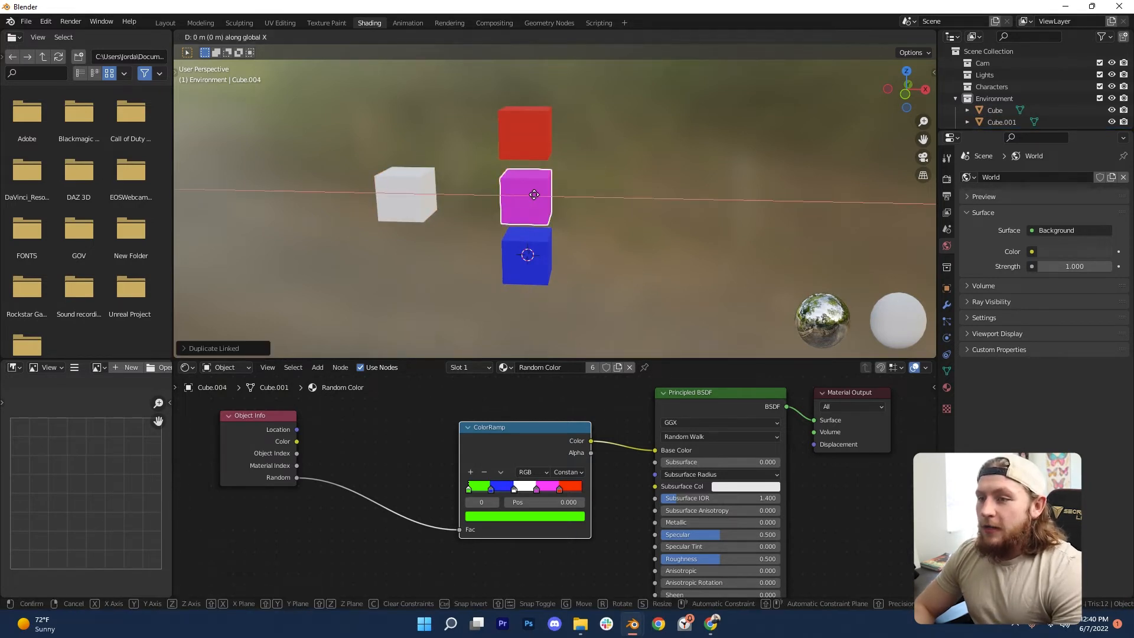
left_click(635, 196)
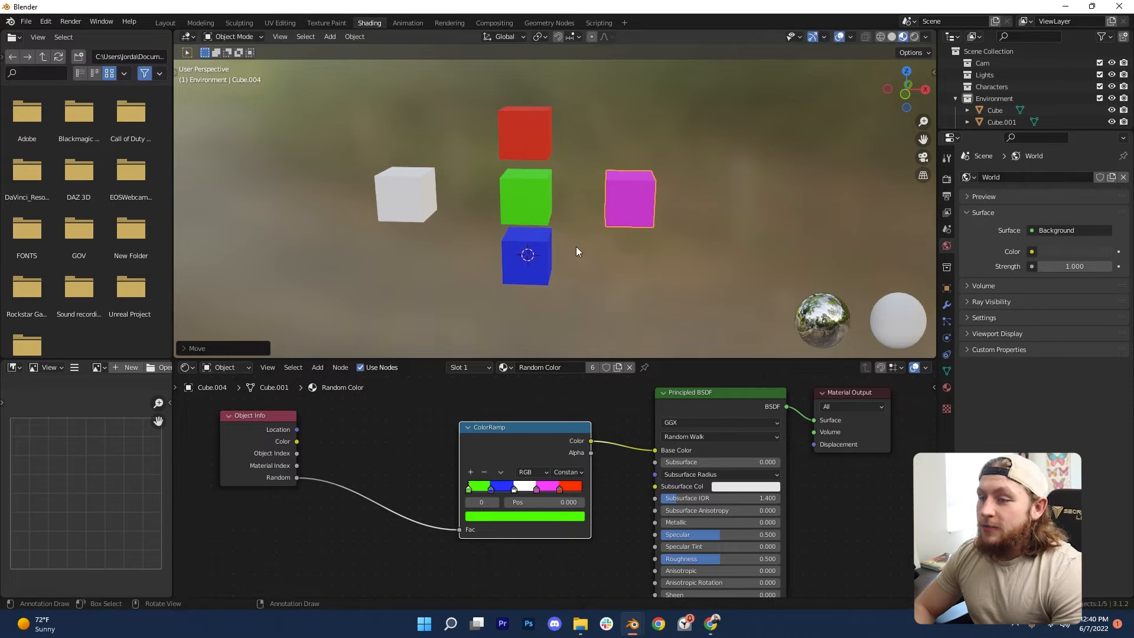
key("shift+a")
left_click(397, 428)
type("mat")
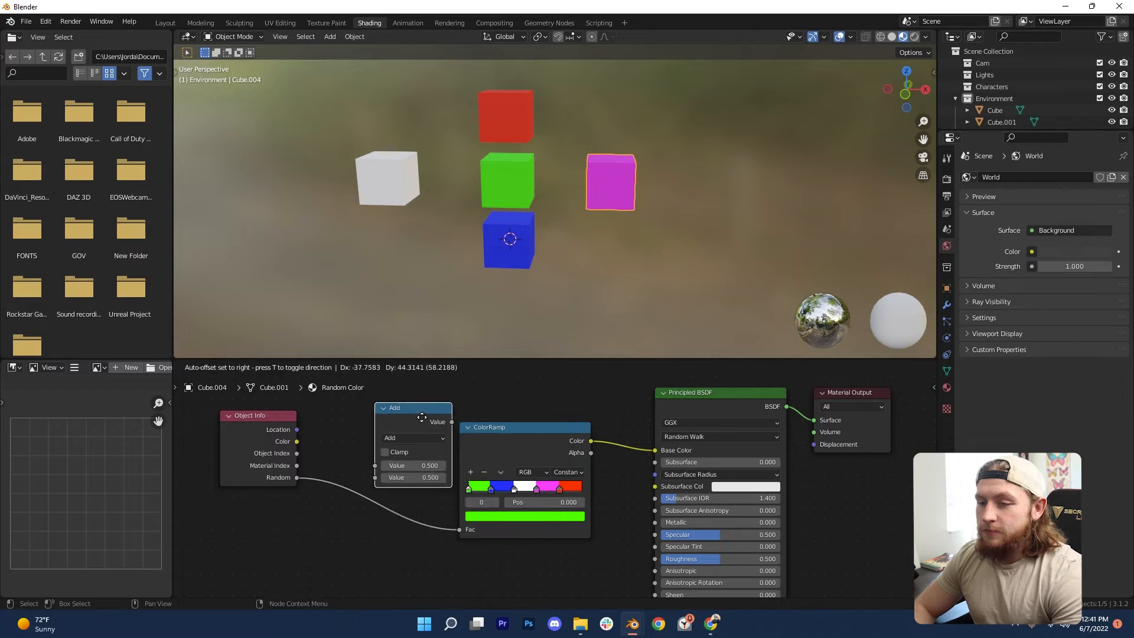
left_click(419, 417)
key("x")
Insert a Vector Math node set to Add into the link between Object Info's Random output and the ColorRamp's Fac input.
key("shift+a")
left_click(420, 417)
type("vec")
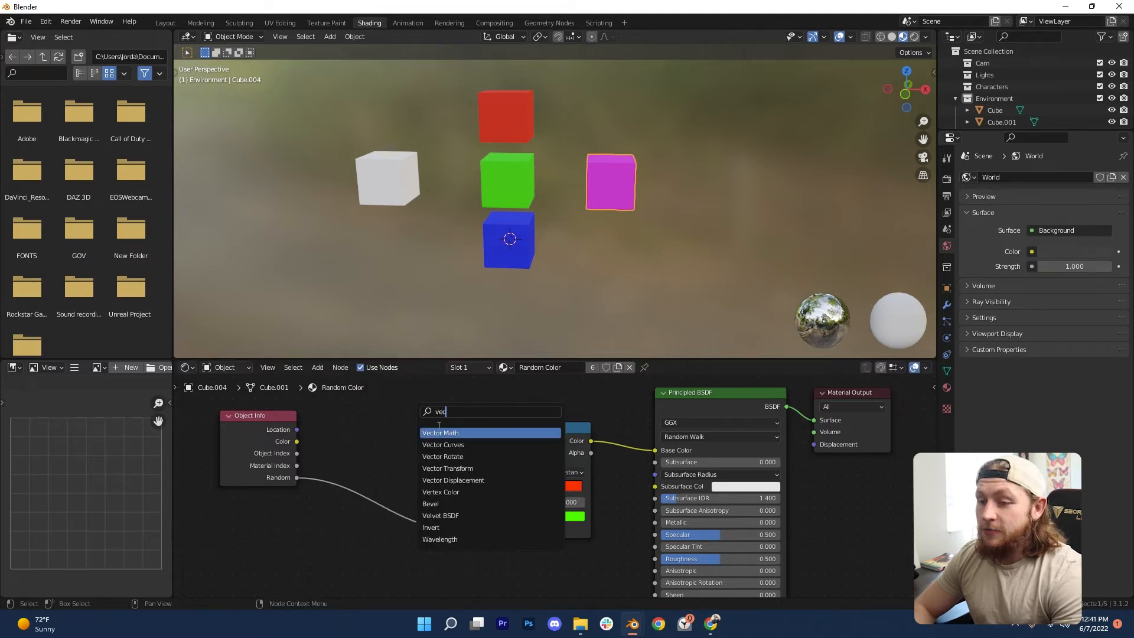
left_click(455, 435)
left_click(397, 489)
Add a Value node below Object Info and connect its output to the second Vector input of the Add node.
scroll(413, 491, "down", 3)
middle_click_drag(418, 490, 510, 469)
scroll(510, 470, "up", 2)
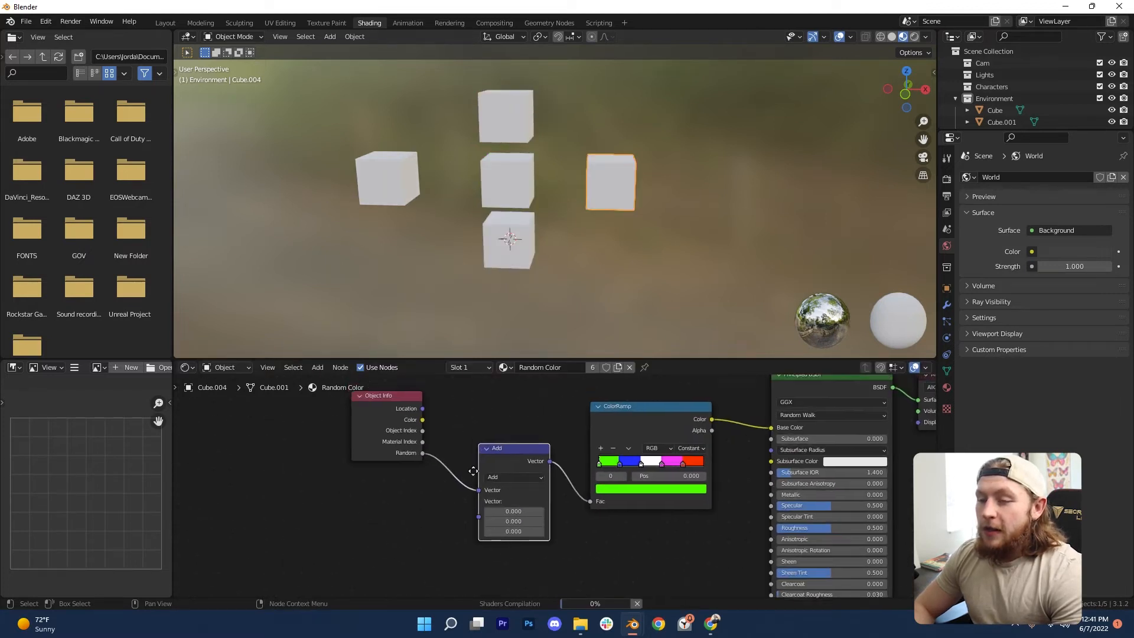
scroll(463, 442, "down", 1)
key("shift+a")
left_click(465, 446)
type("val")
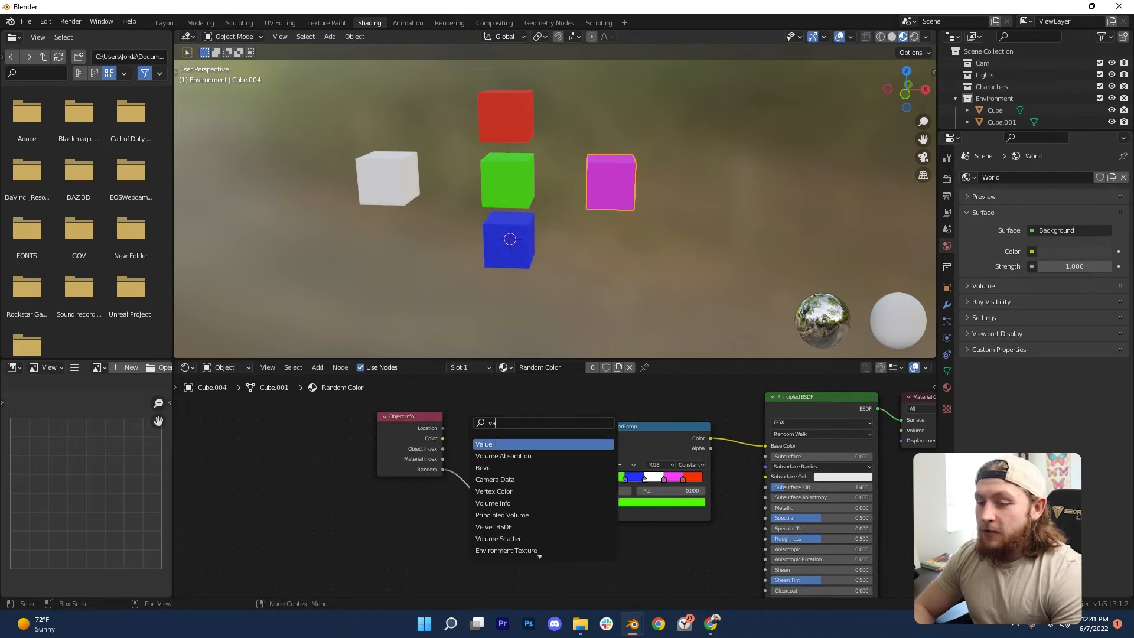
left_click(498, 460)
left_click(383, 562)
left_click_drag(431, 529, 420, 463)
left_click_drag(497, 526, 497, 527)
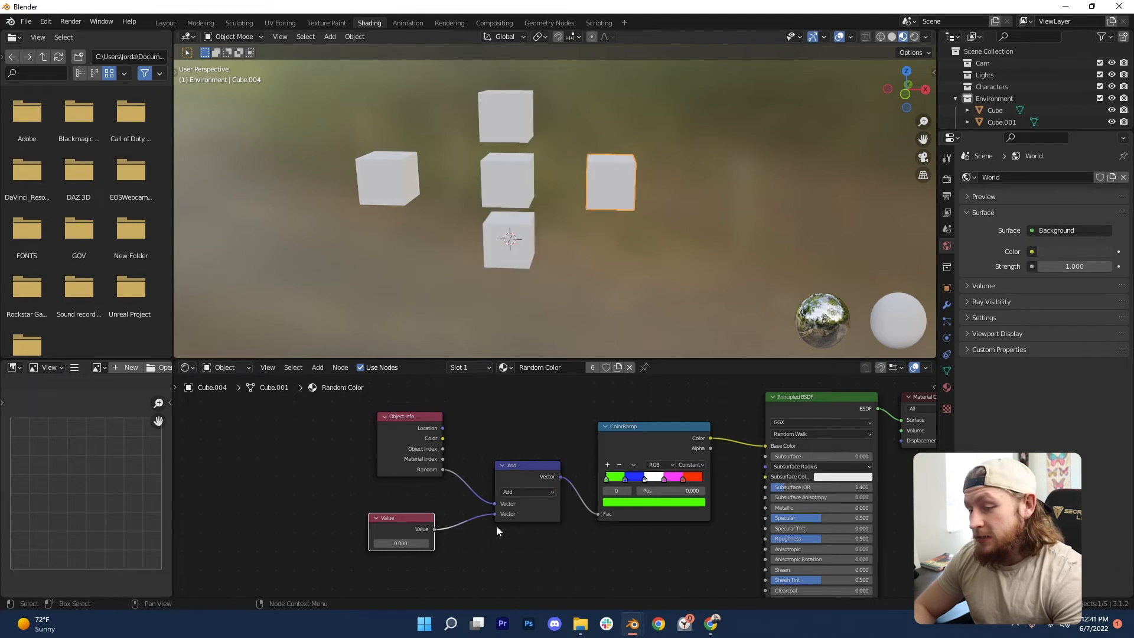
Reposition the Value and Add nodes to tidy the layout between Object Info and the ColorRamp.
scroll(555, 489, "up", 3)
left_click_drag(349, 547, 359, 547)
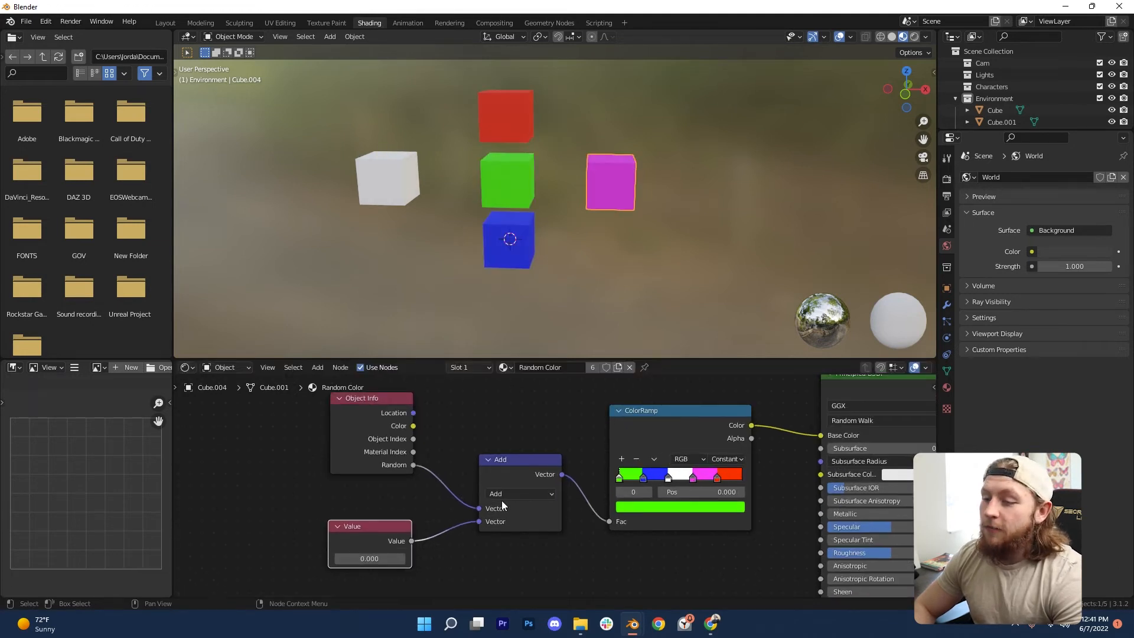
scroll(560, 476, "down", 2)
middle_click_drag(561, 473, 526, 480)
left_click_drag(513, 485, 520, 472)
left_click_drag(519, 472, 511, 482)
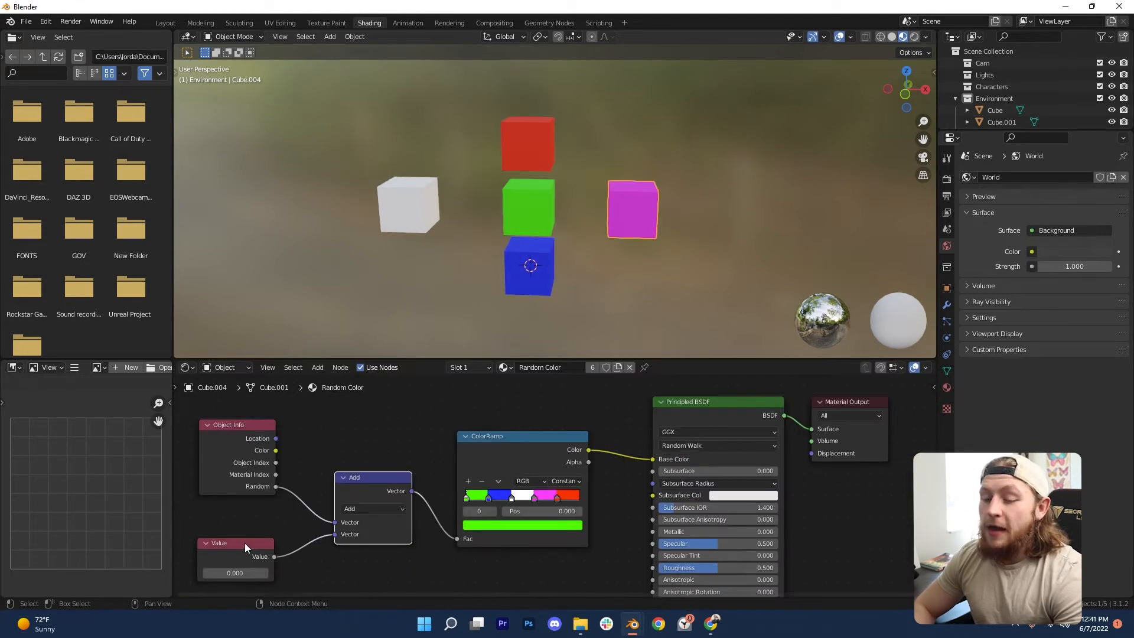
middle_click_drag(245, 544, 344, 512)
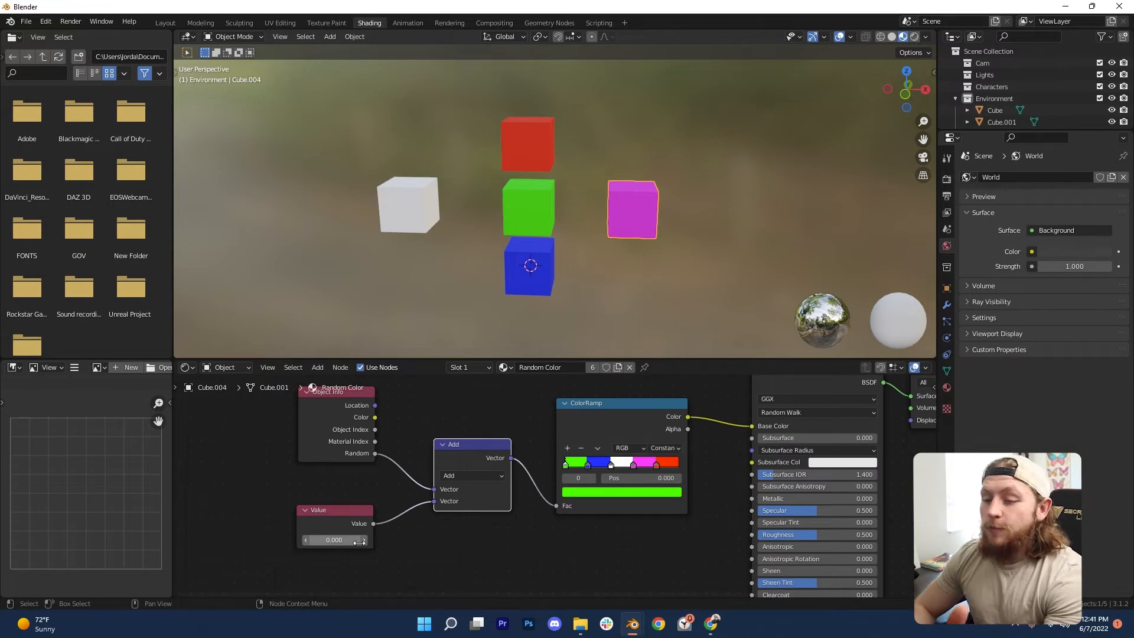
Raise the Value node's number in 0.1 increments past 0.5 to shift the cubes' colors.
left_click_drag(348, 542, 275, 542)
right_click(348, 542)
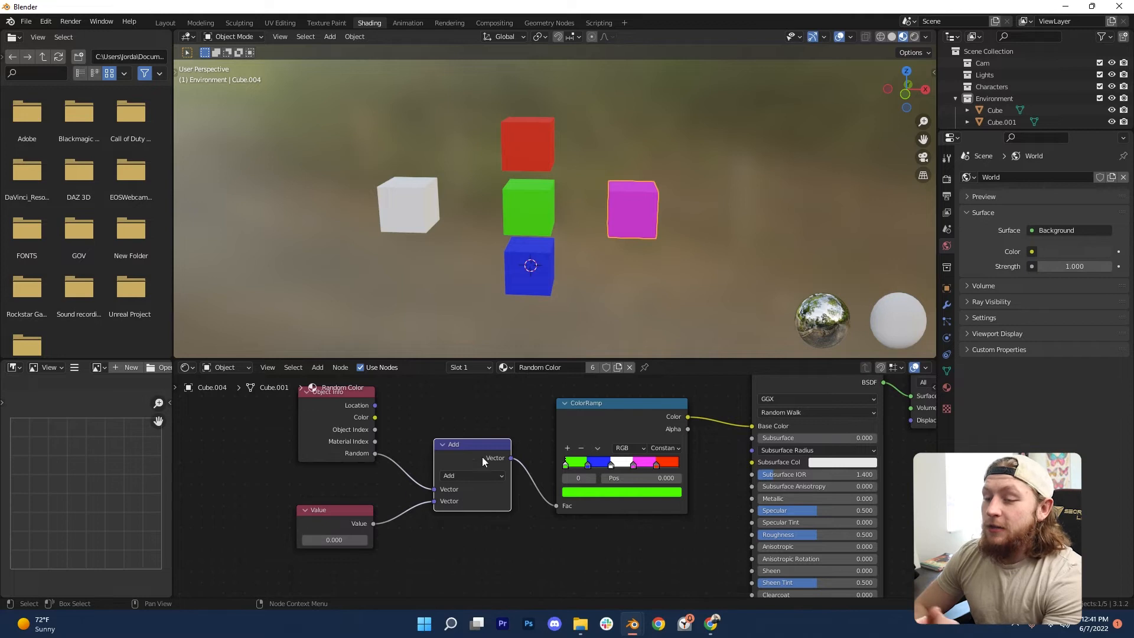
left_click(365, 540)
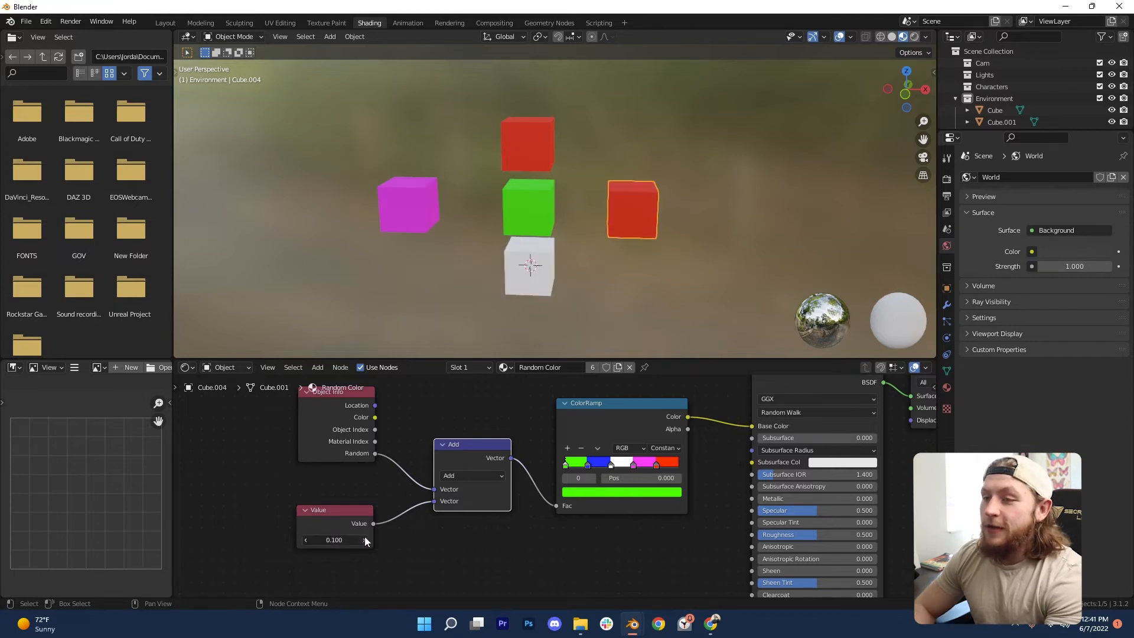
left_click(365, 540)
left_click(365, 539)
left_click(365, 540)
left_click(364, 540)
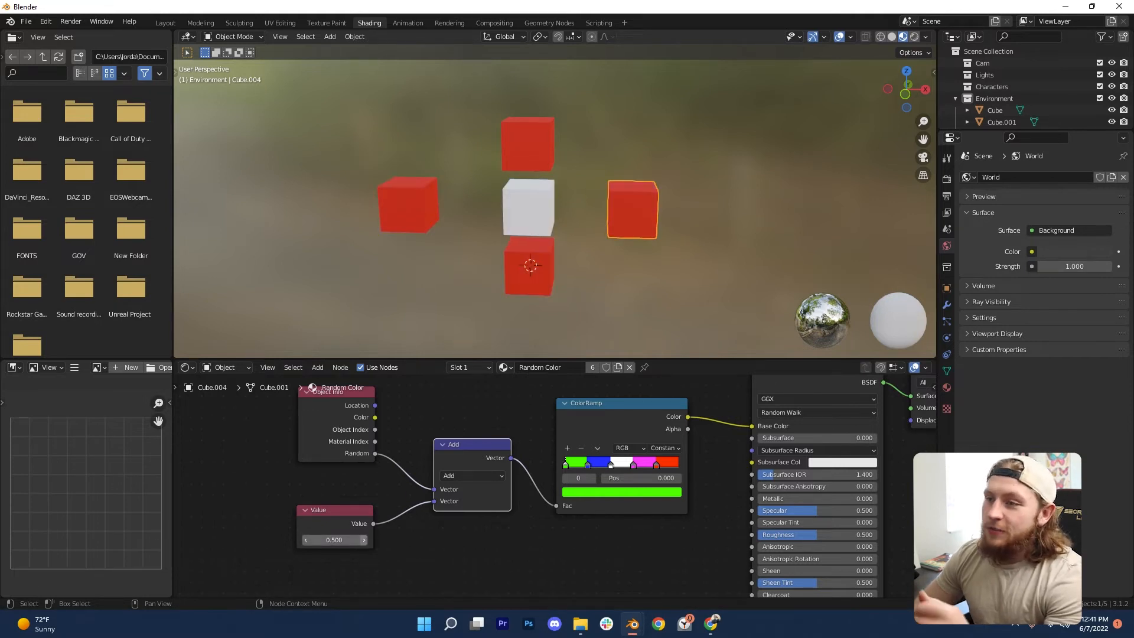
left_click(365, 540)
Lower the Value node's number in 0.1 increments down to -0.100.
left_click(304, 540)
left_click(305, 540)
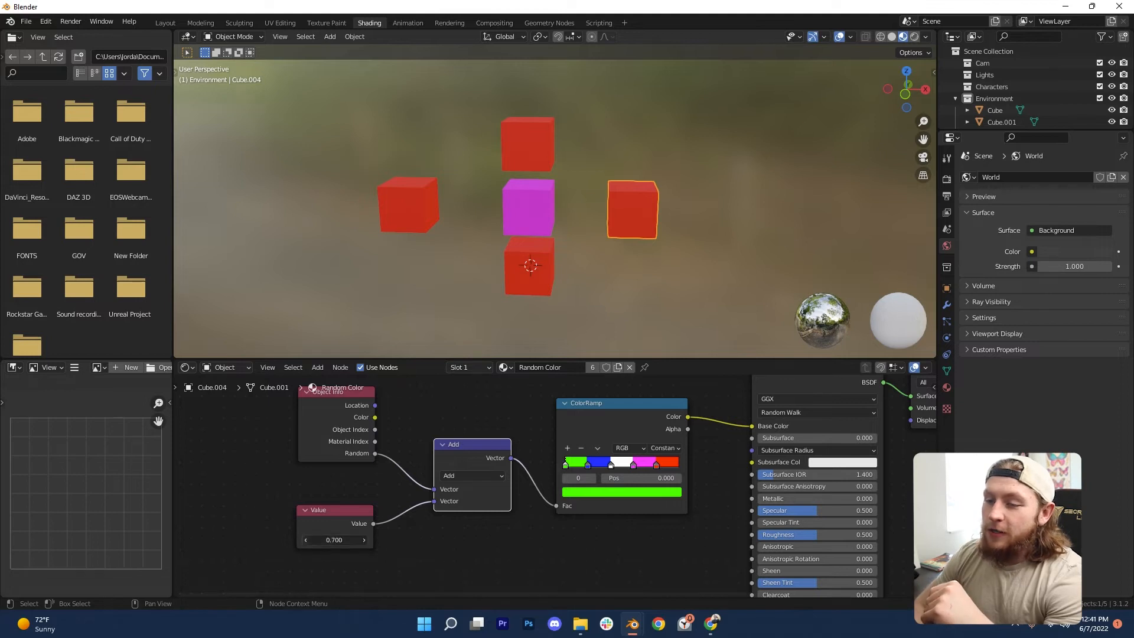
left_click(304, 540)
left_click(305, 539)
left_click(305, 540)
left_click(304, 540)
left_click(305, 540)
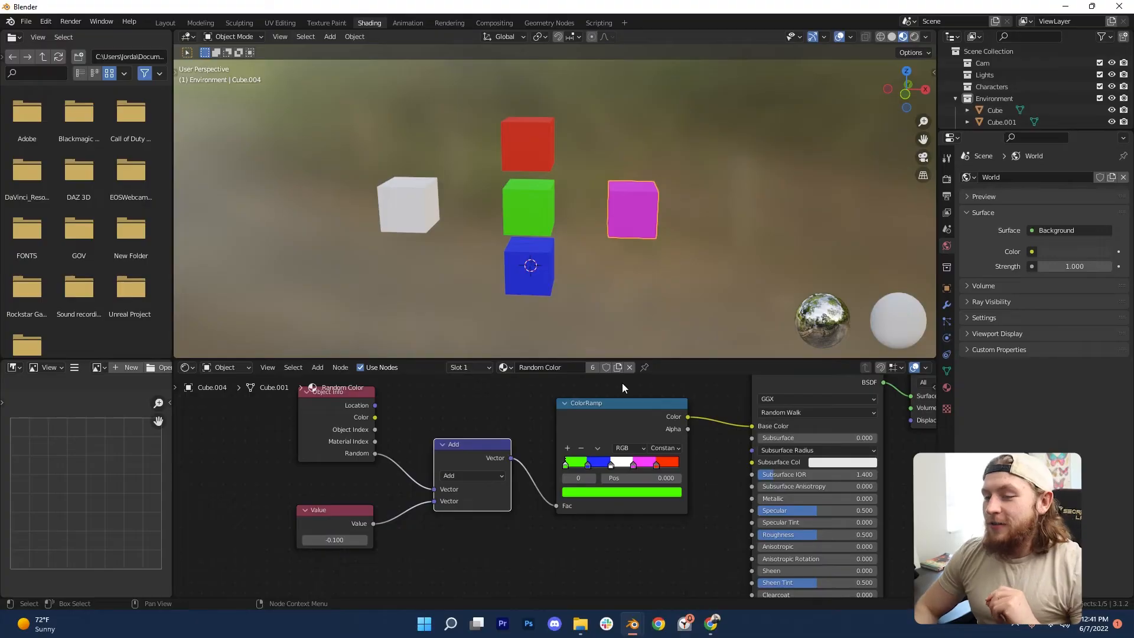
Return the Value node's number to zero and reposition the ColorRamp and Value nodes closer to the Add node.
left_click_drag(650, 417, 635, 421)
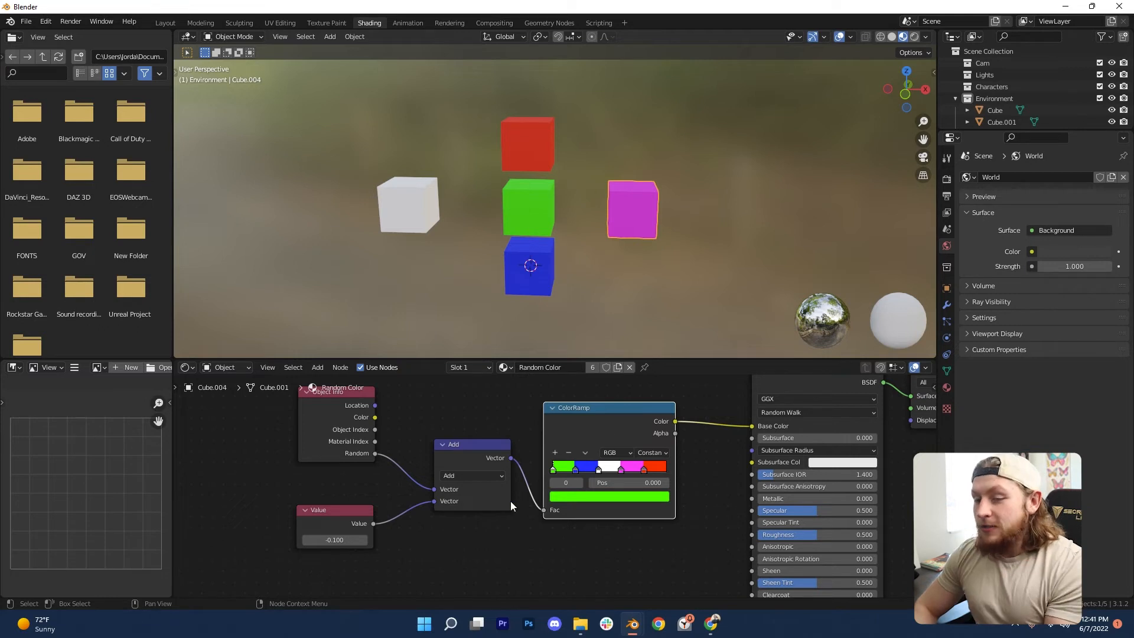
left_click_drag(362, 538, 353, 515)
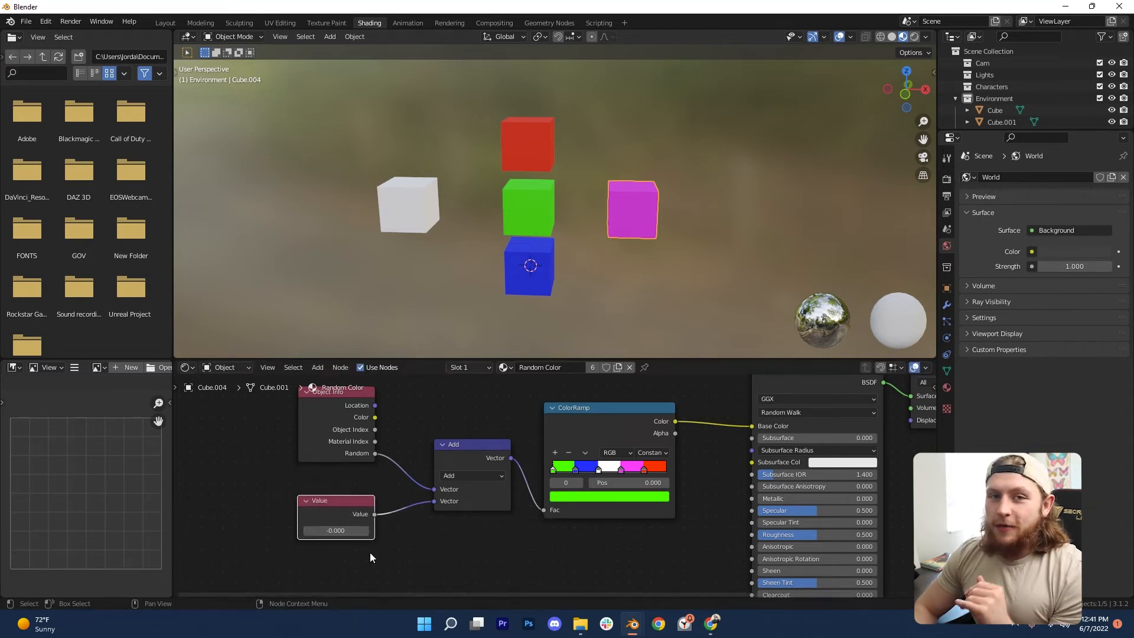
mouse_move(362, 516)
left_mouse_down()
mouse_move(335, 487)
mouse_move(366, 513)
left_mouse_up()
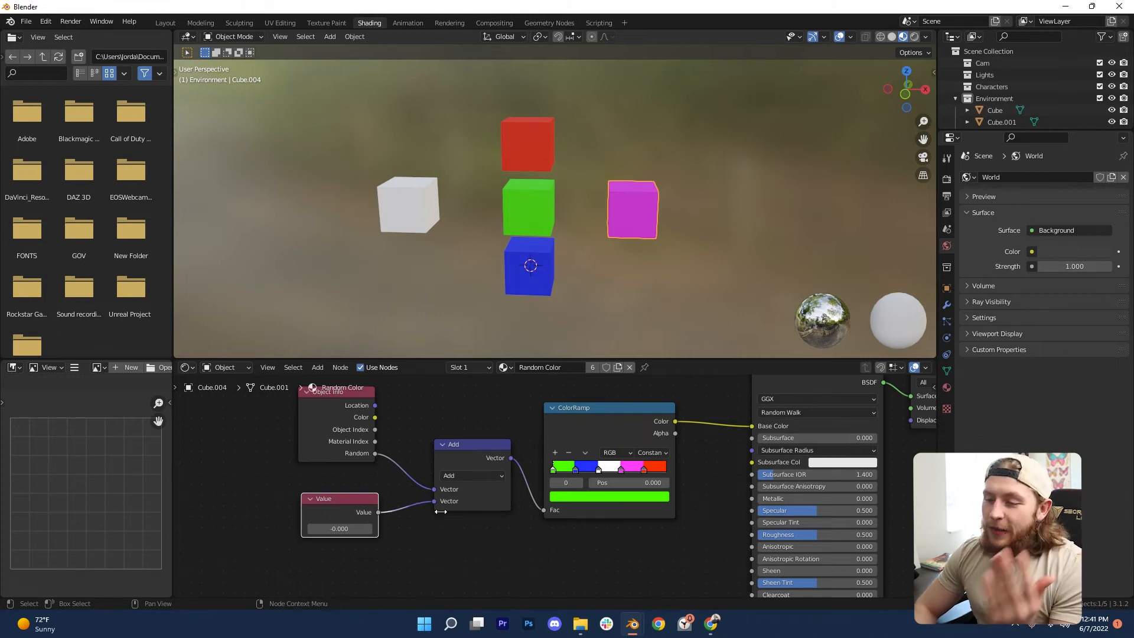
Raise the Value node's number to 1.000 and slide it back down to test the color shift.
left_click(369, 529)
left_click(369, 528)
left_click(369, 529)
left_click(369, 529)
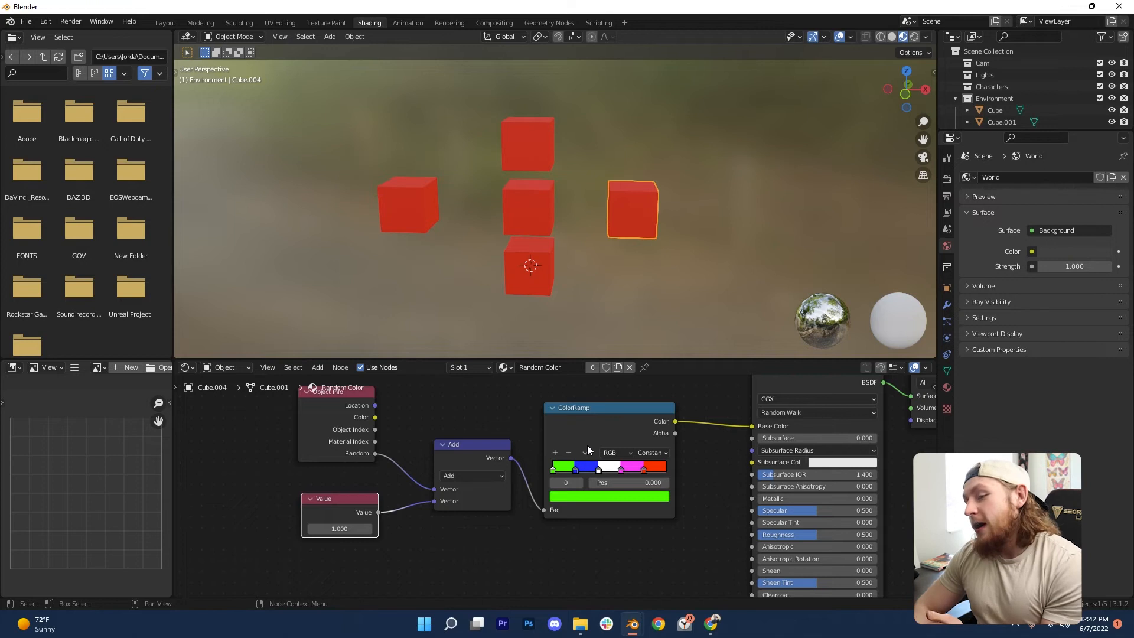
left_click_drag(335, 528, 270, 529)
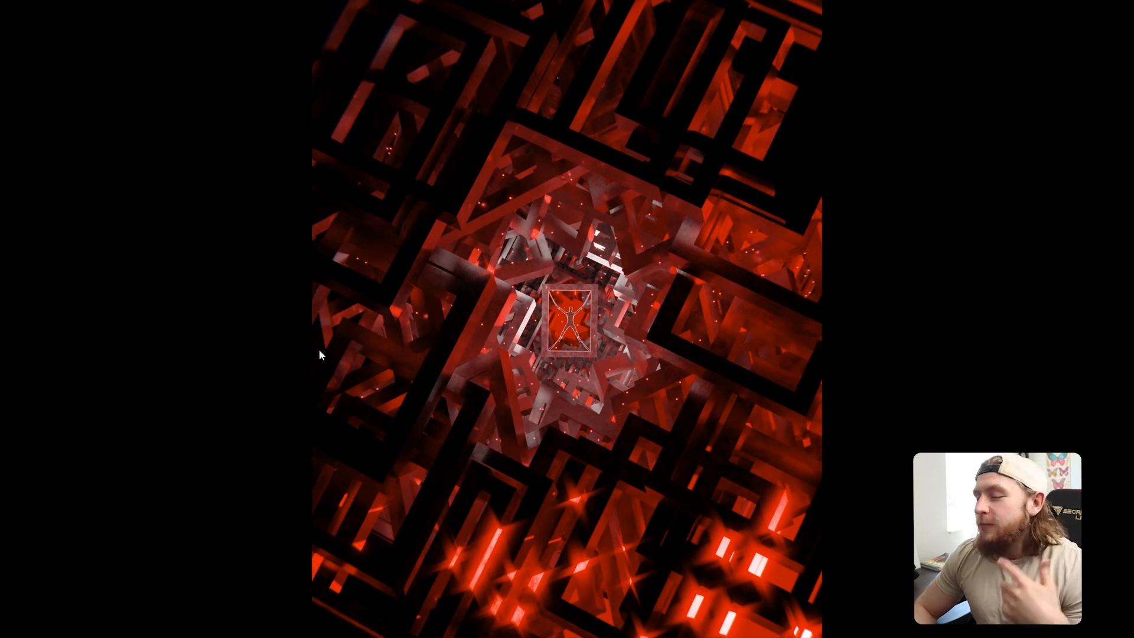
In the image viewer, page between the red and the multicolored tunnel renders to compare their coloring.
mouse_move(1, 332)
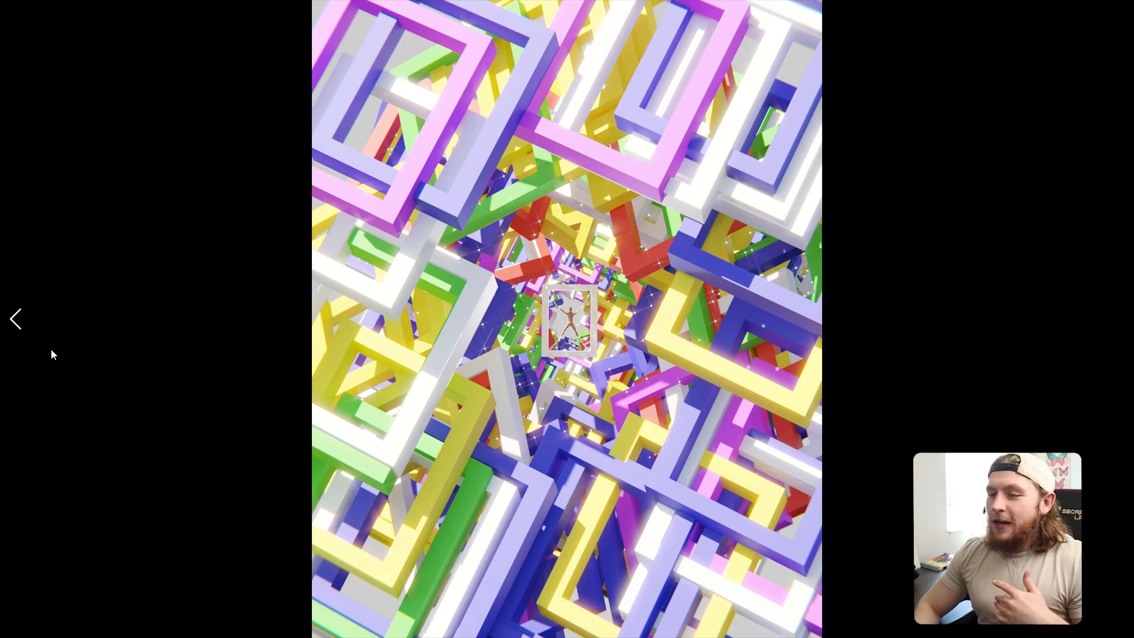
left_click(0, 356)
left_click(1132, 339)
left_click(1132, 339)
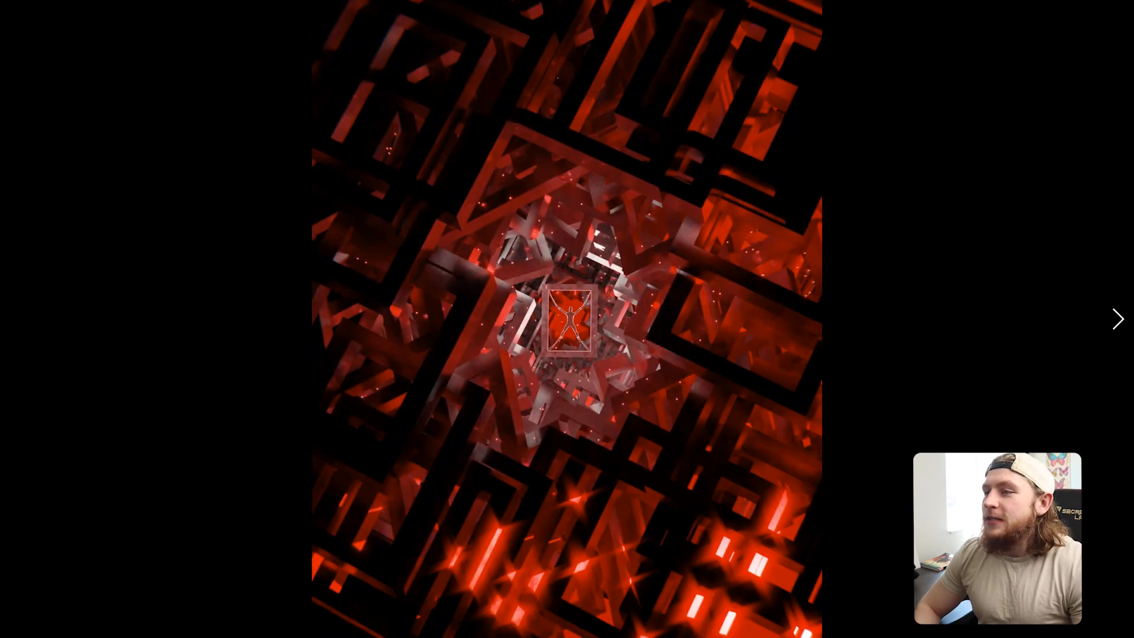